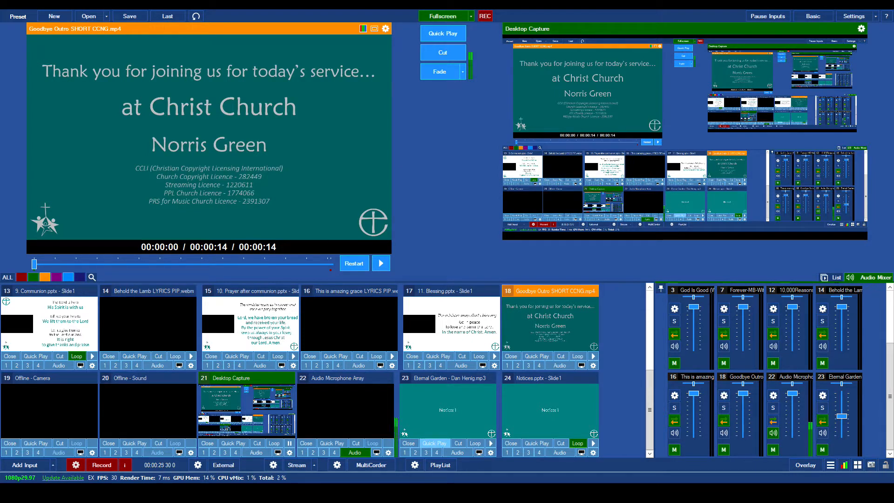
- Preview the Eternal Garden music input and check which slideshow is assigned to layer 1 in its multi-view settings
{"action": "left_click", "coordinate": [444, 413]}
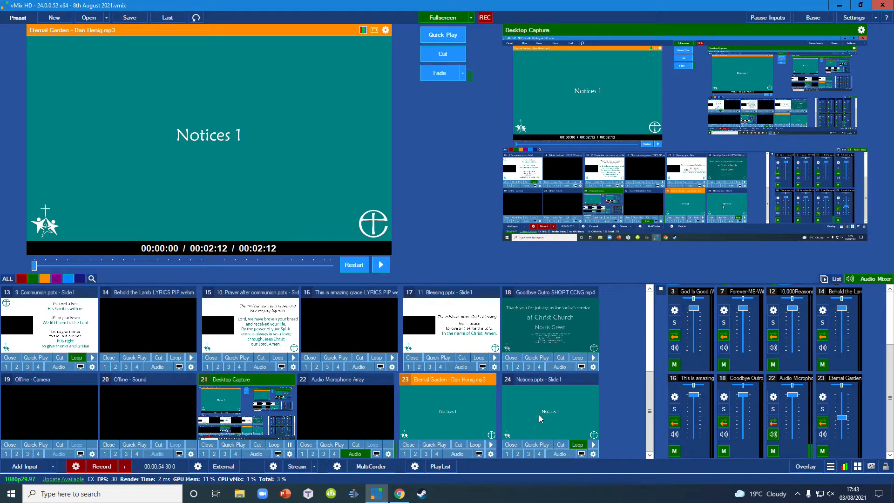
{"action": "right_click", "coordinate": [543, 408]}
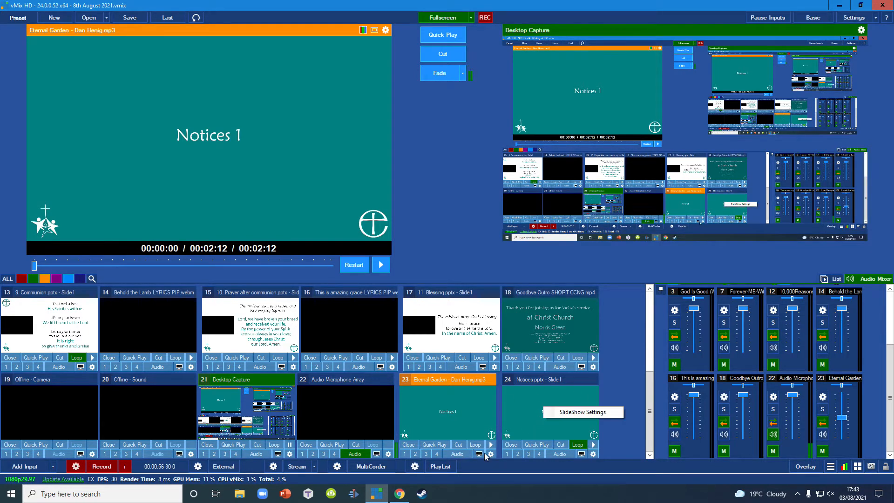
{"action": "left_click", "coordinate": [490, 453]}
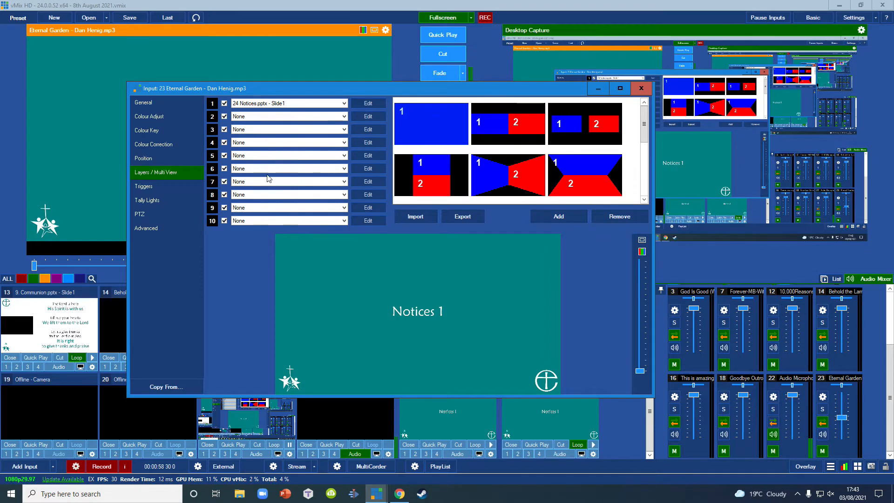
{"action": "left_click", "coordinate": [641, 88]}
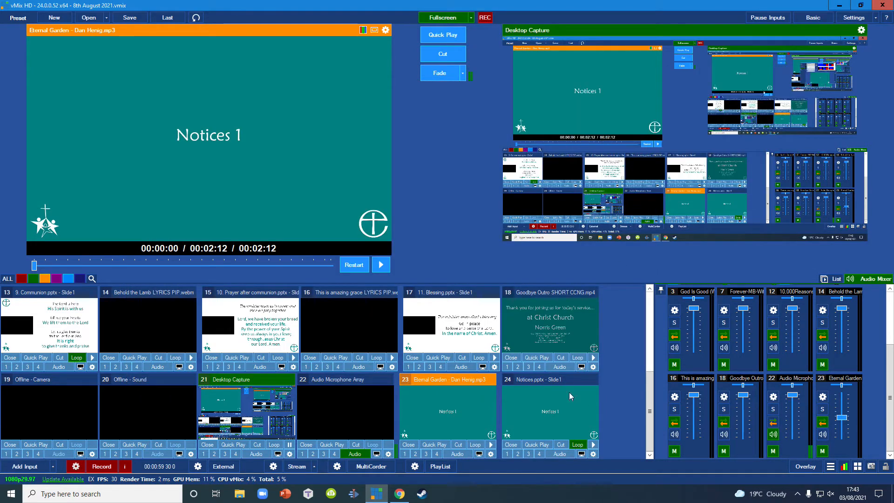
{"action": "left_click", "coordinate": [493, 456]}
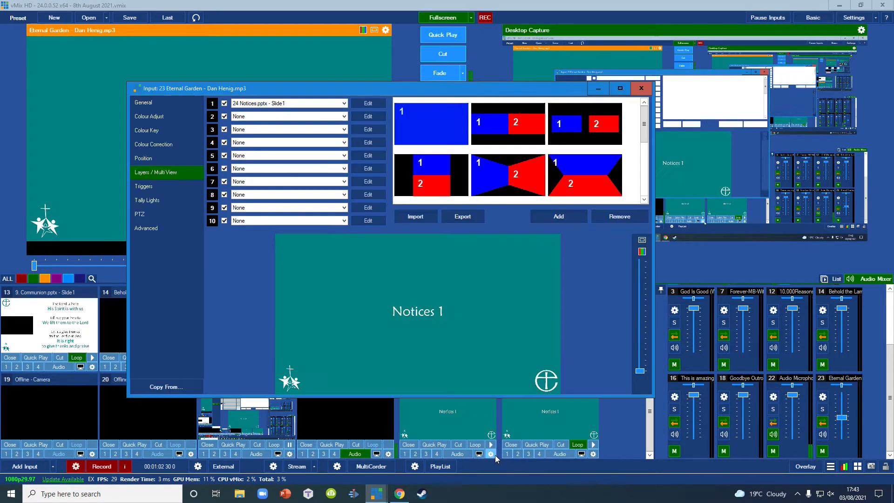
{"action": "left_click", "coordinate": [261, 103]}
{"action": "left_click", "coordinate": [258, 251]}
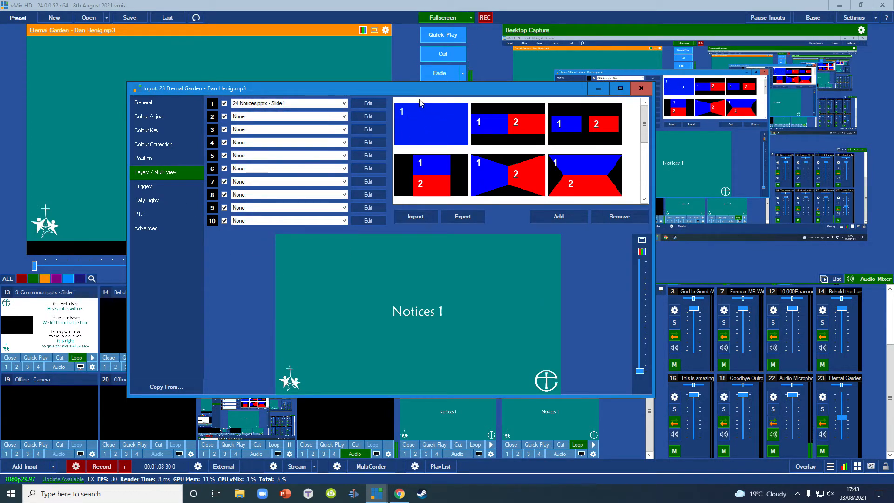
{"action": "left_click", "coordinate": [643, 89]}
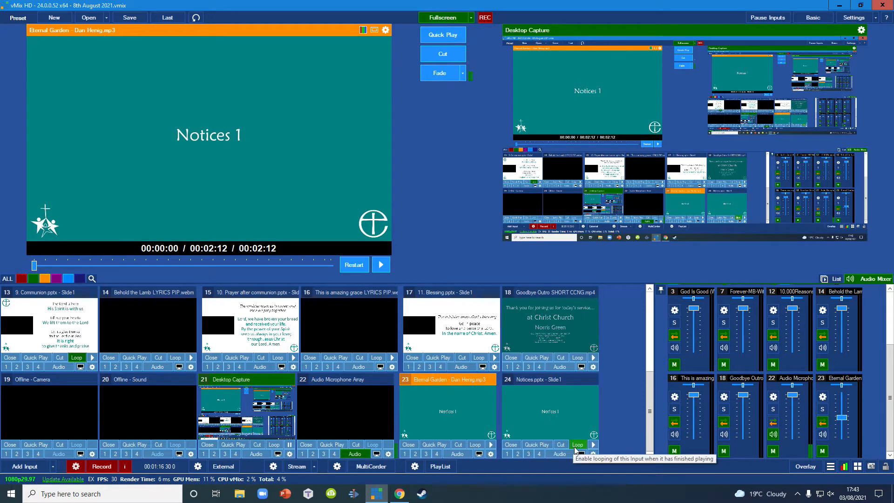
- Review the transition, effect and duration settings of the Notices.pptx slideshow
{"action": "right_click", "coordinate": [552, 409]}
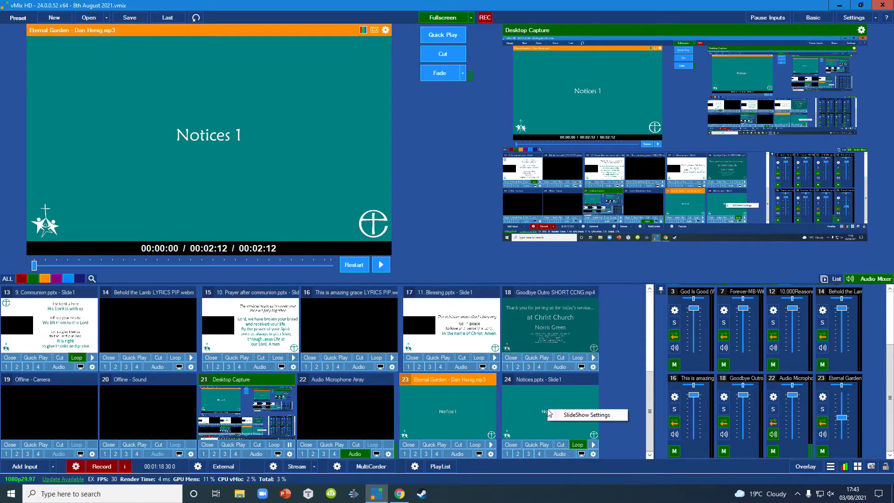
{"action": "left_click", "coordinate": [582, 414]}
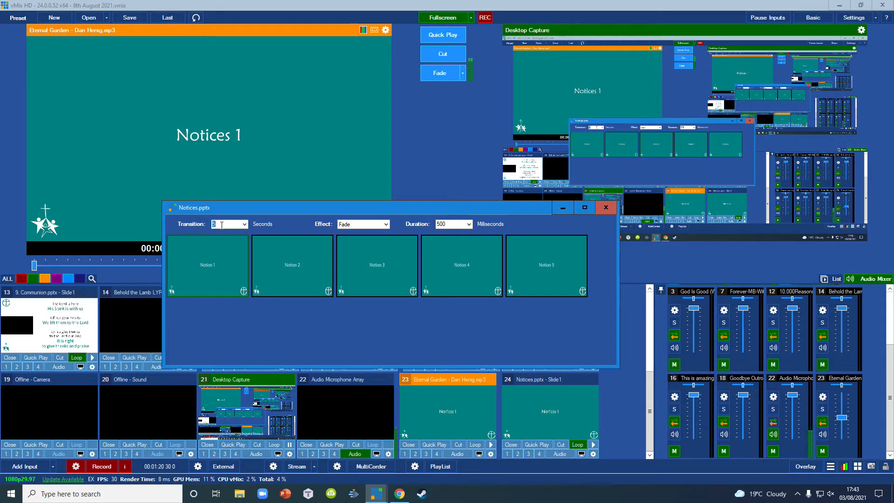
{"action": "left_click", "coordinate": [604, 207]}
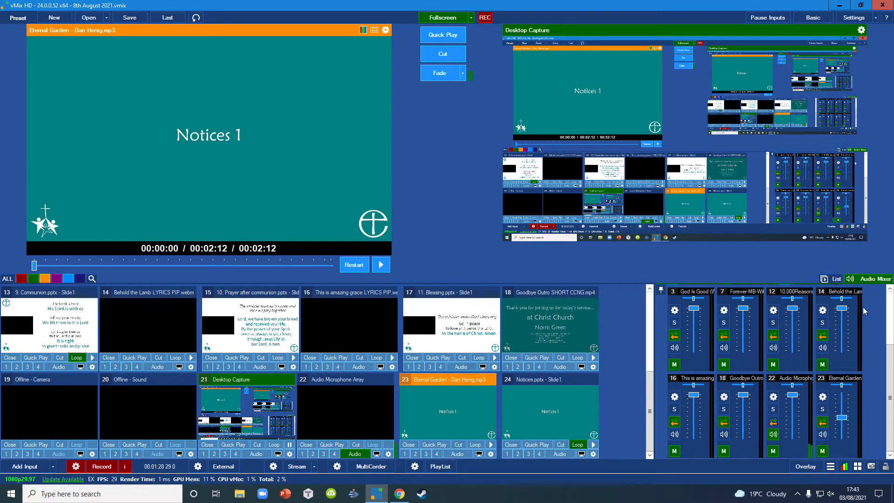
{"action": "left_click", "coordinate": [351, 401]}
{"action": "left_click", "coordinate": [454, 410]}
{"action": "left_click", "coordinate": [438, 444]}
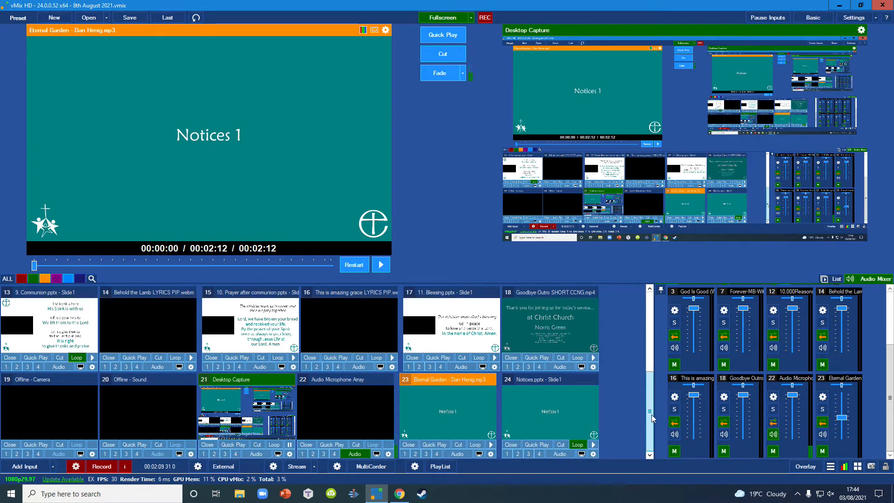
- Preview the Welcome Music input and display its list of clips
{"action": "left_click_drag", "start_coordinate": [652, 416], "coordinate": [659, 339]}
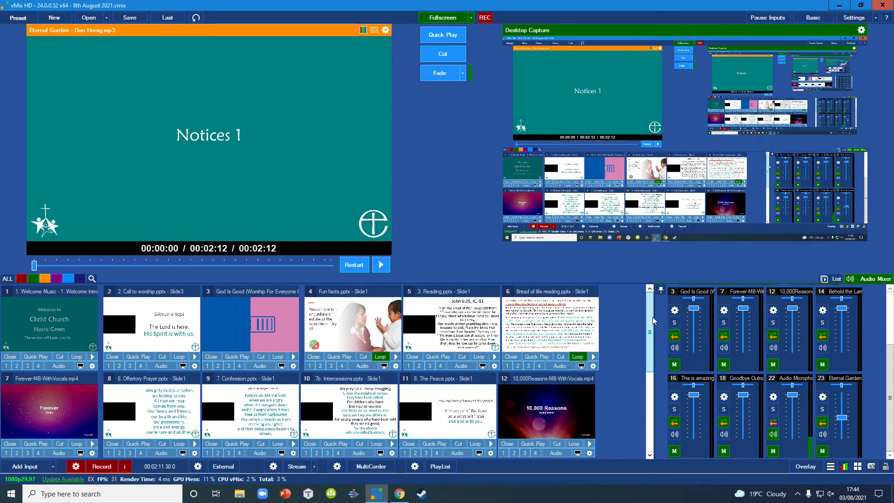
{"action": "left_click", "coordinate": [47, 319]}
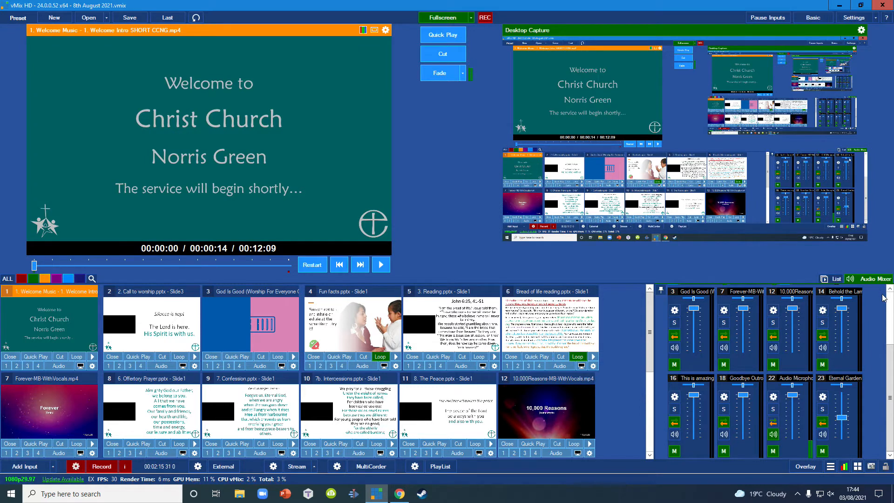
{"action": "left_click", "coordinate": [833, 278]}
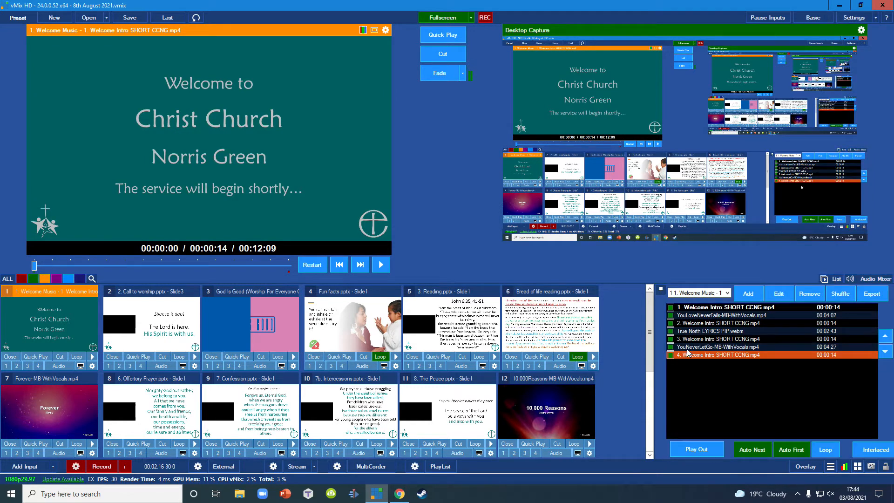
- Examine the order and durations of the welcome intro clips and songs in the Welcome Music list
{"action": "left_click", "coordinate": [702, 323]}
{"action": "left_click", "coordinate": [708, 339]}
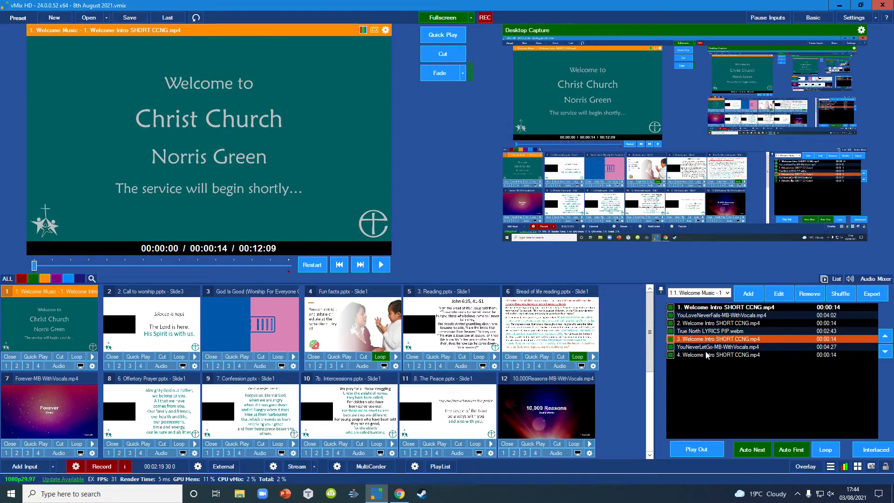
{"action": "left_click", "coordinate": [706, 355]}
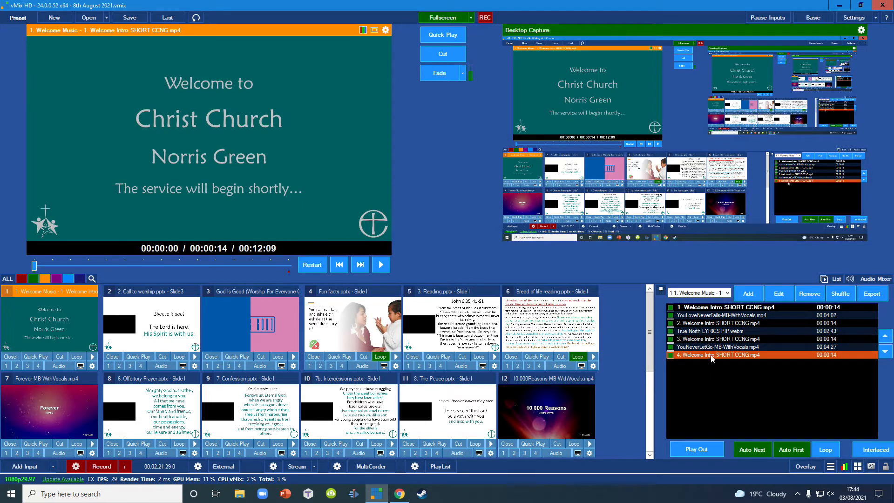
{"action": "left_click", "coordinate": [704, 347]}
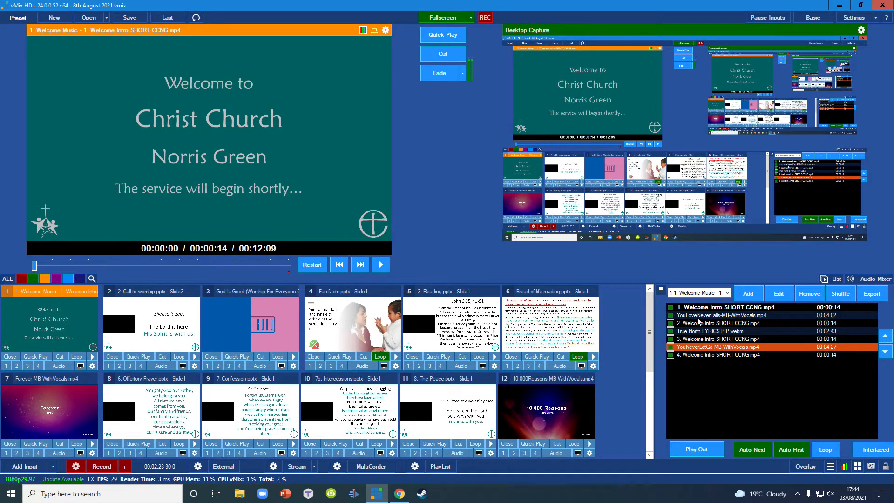
{"action": "left_click", "coordinate": [699, 317]}
{"action": "left_click", "coordinate": [699, 332]}
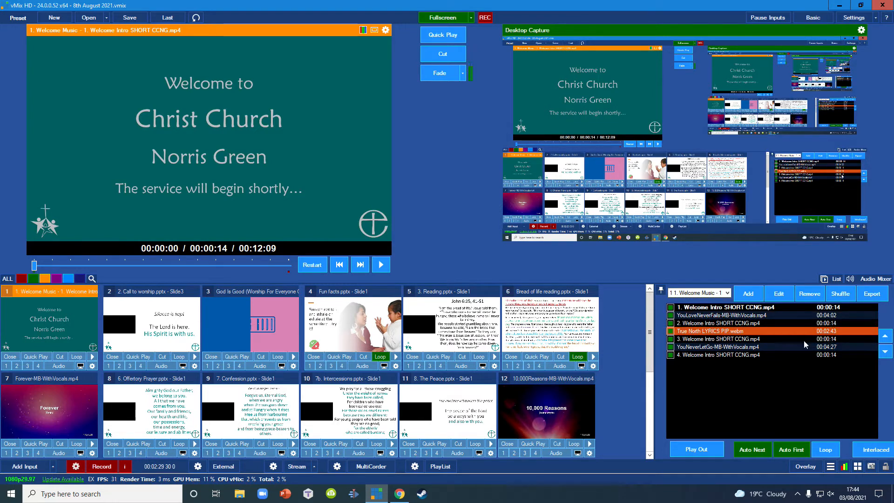
{"action": "left_click", "coordinate": [831, 316]}
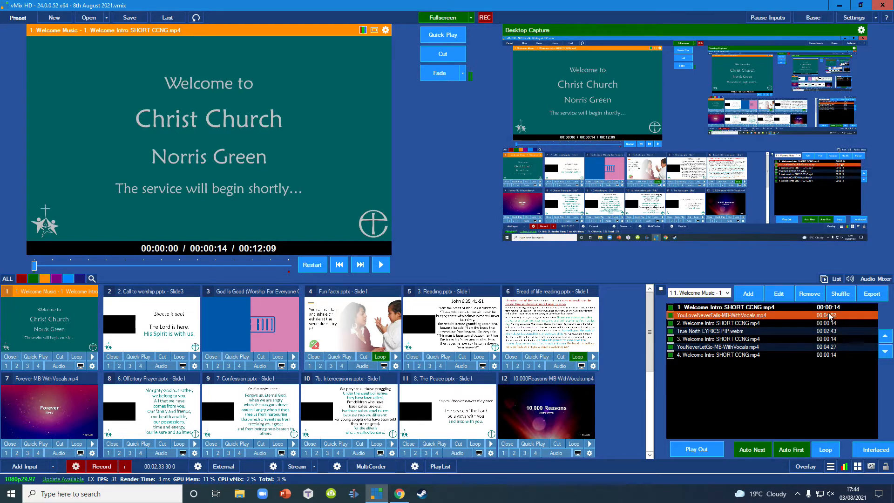
{"action": "left_click", "coordinate": [831, 333]}
{"action": "left_click", "coordinate": [833, 347]}
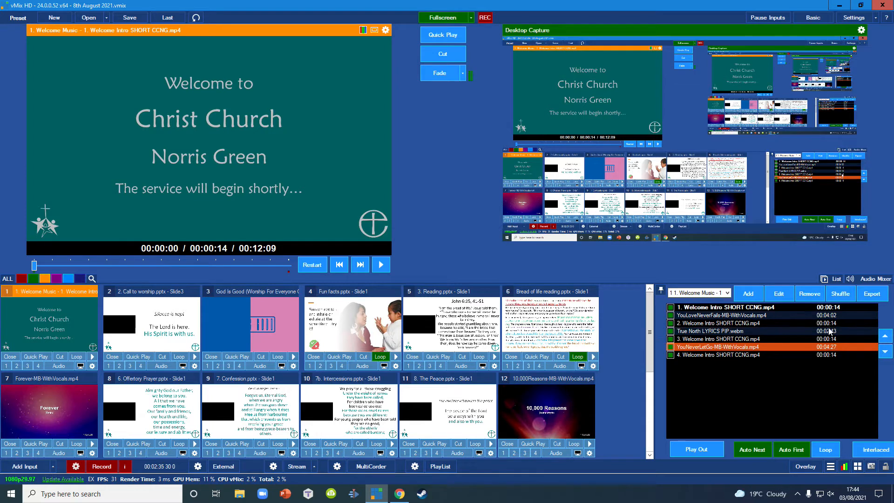
{"action": "left_click", "coordinate": [830, 318]}
{"action": "left_click", "coordinate": [831, 346]}
- Put the Eternal Garden music input back in preview
{"action": "left_click_drag", "start_coordinate": [650, 339], "coordinate": [658, 421]}
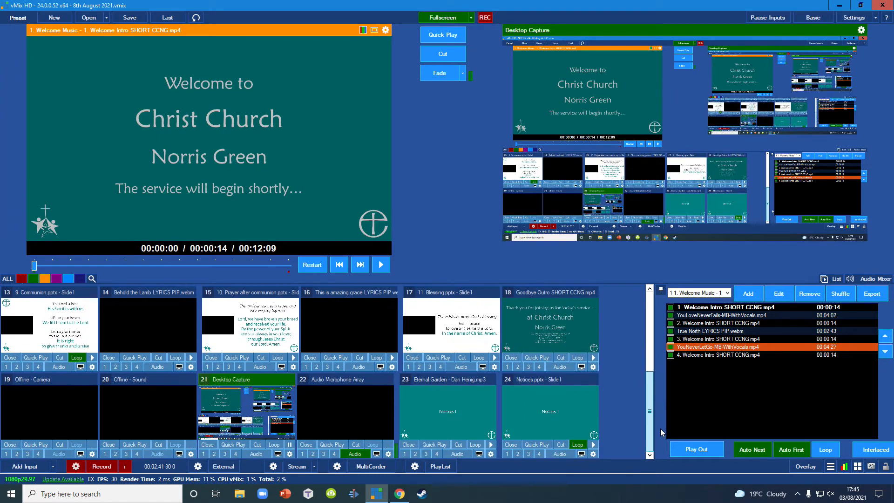
{"action": "left_click", "coordinate": [462, 409]}
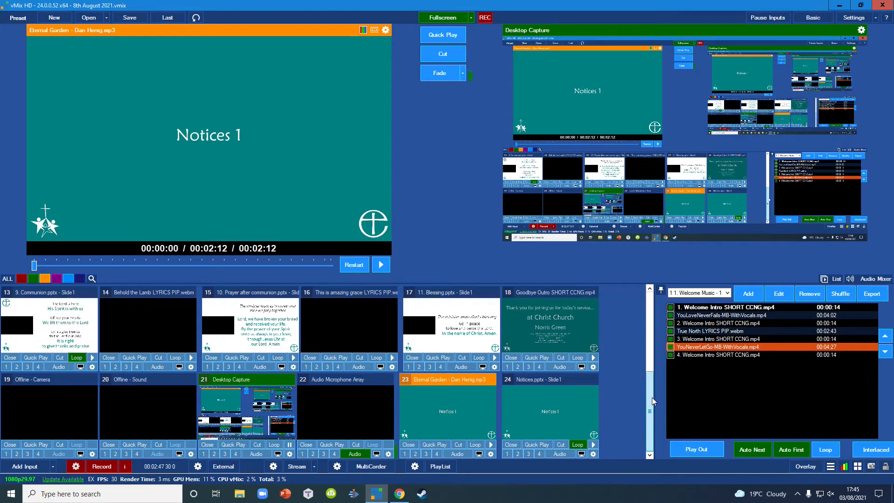
- Examine the OnCompletion trigger of the Welcome Music input, along with the last clip in its list
{"action": "left_click_drag", "start_coordinate": [652, 400], "coordinate": [655, 330]}
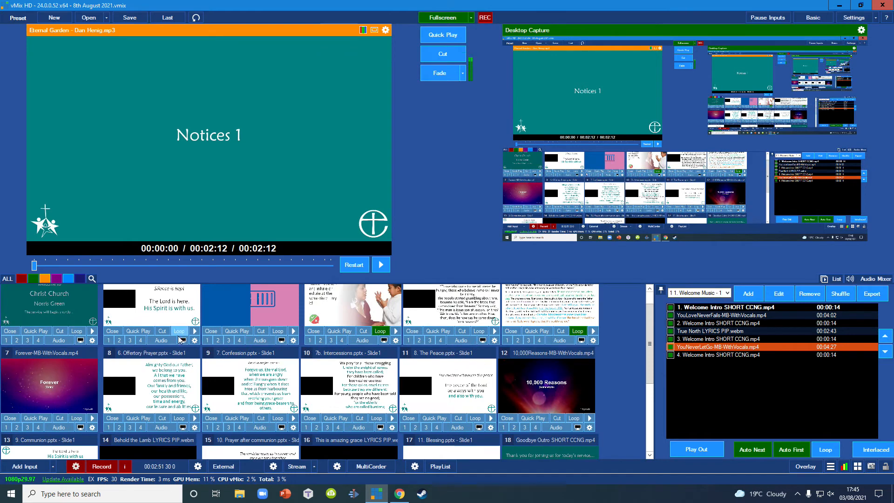
{"action": "scroll", "coordinate": [647, 366], "scroll_direction": "up", "scroll_amount": 1}
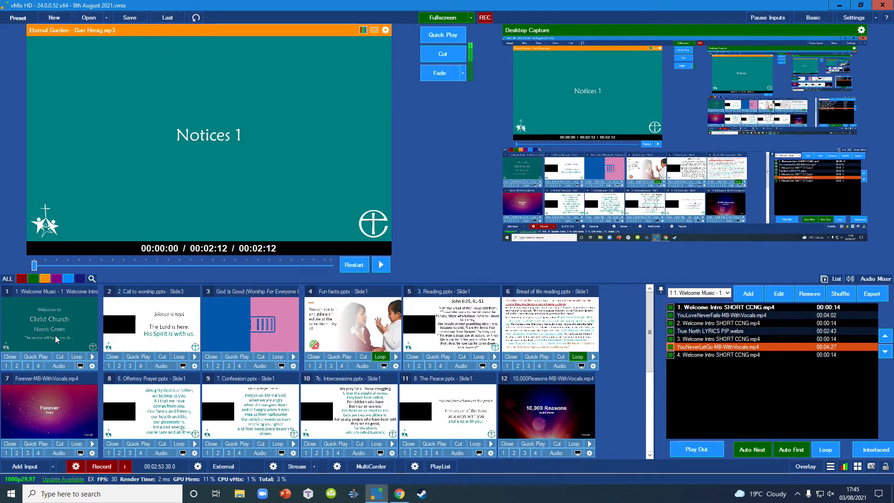
{"action": "left_click", "coordinate": [93, 367]}
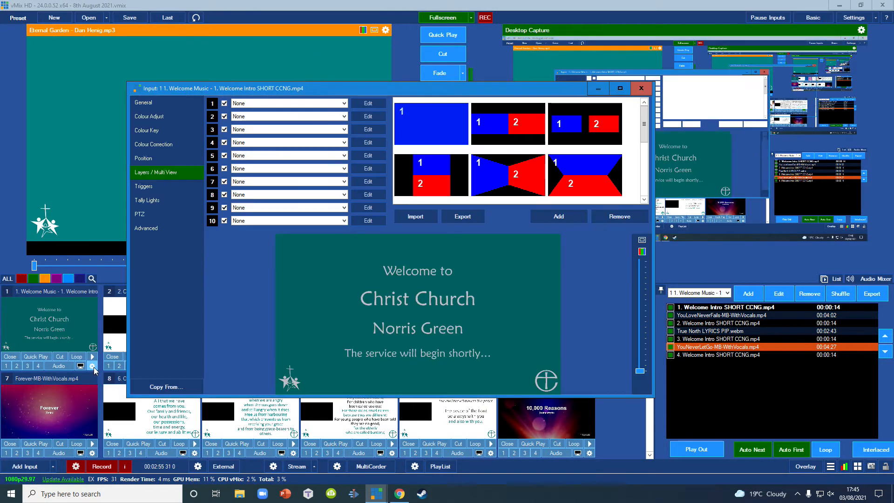
{"action": "left_click", "coordinate": [151, 187]}
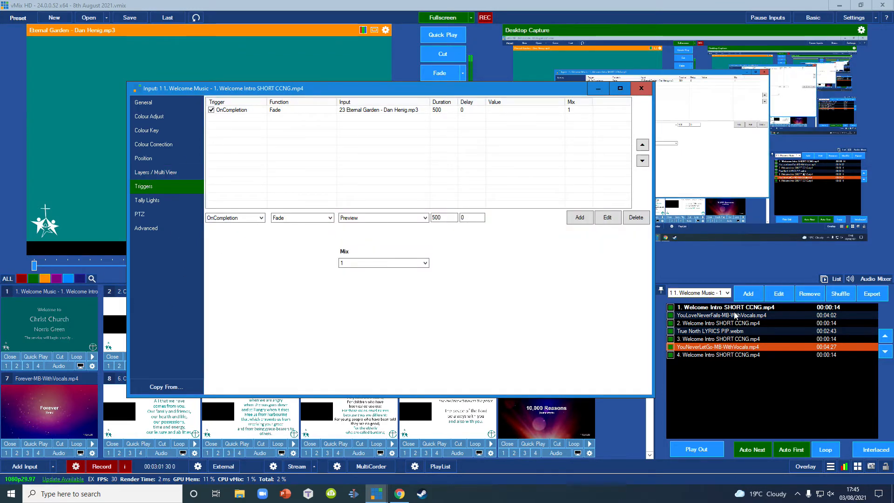
{"action": "left_click", "coordinate": [709, 355]}
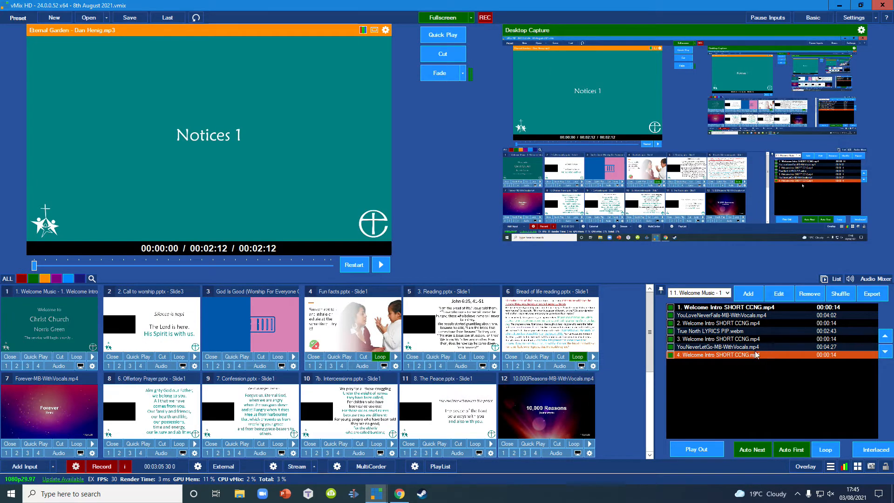
{"action": "mouse_move", "coordinate": [376, 493]}
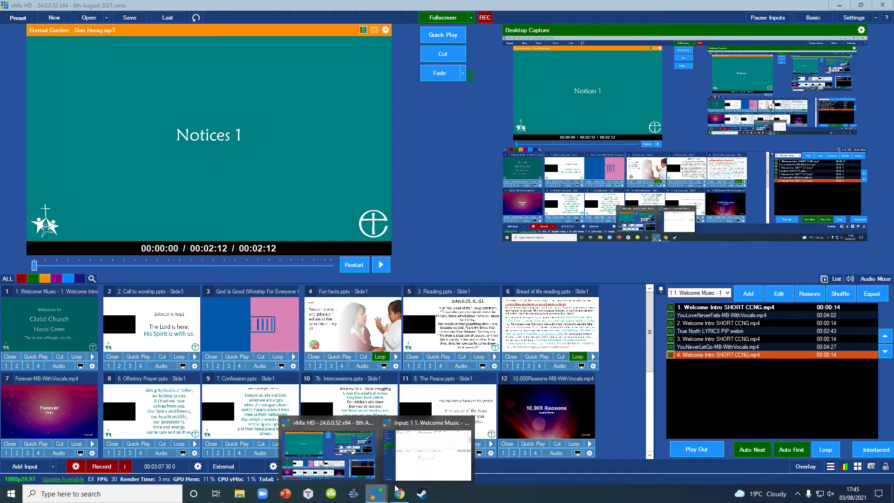
{"action": "left_click", "coordinate": [447, 449]}
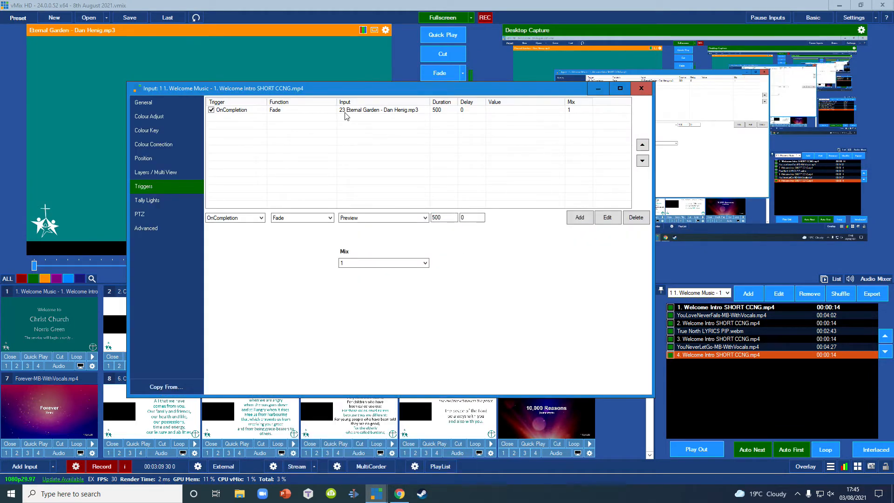
{"action": "left_click", "coordinate": [229, 111]}
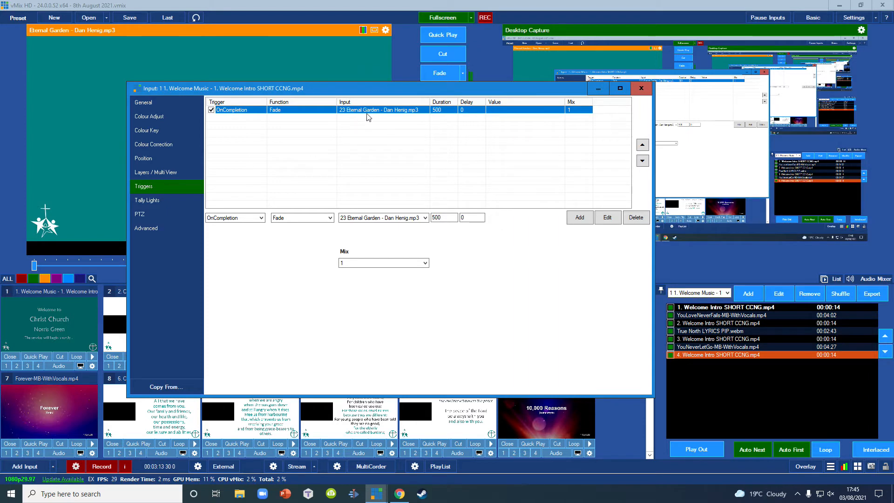
{"action": "left_click", "coordinate": [641, 88]}
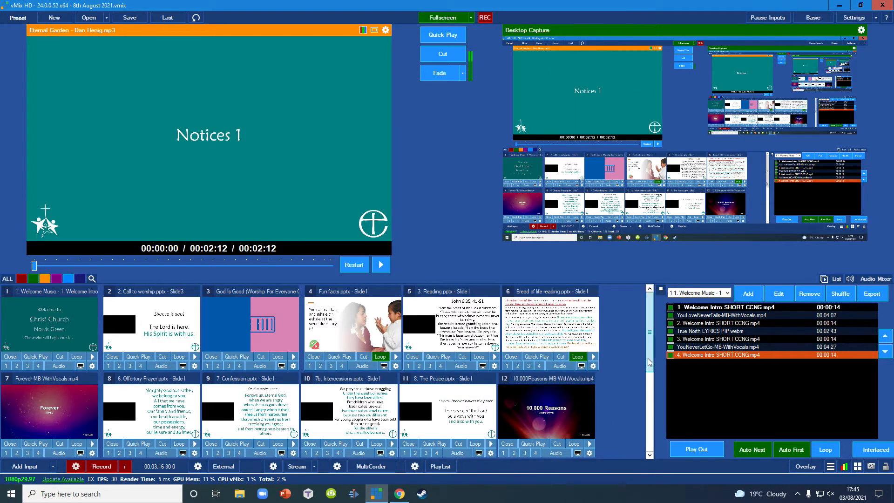
- Examine the OnCompletion trigger of the Eternal Garden music input, and close its settings
{"action": "scroll", "coordinate": [647, 359], "scroll_direction": "down", "scroll_amount": 2}
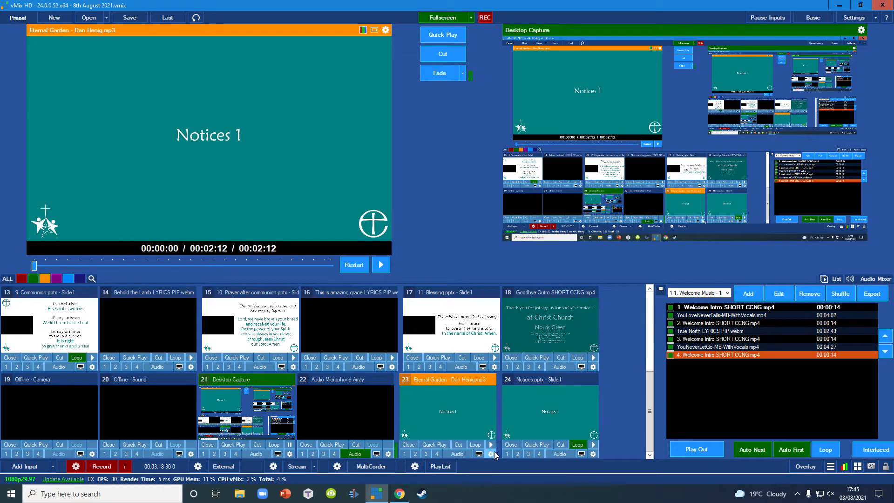
{"action": "left_click", "coordinate": [491, 454]}
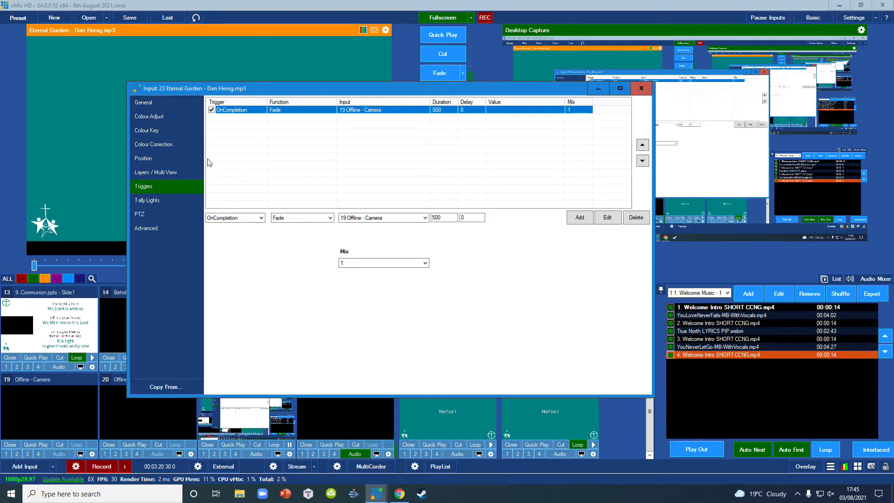
{"action": "left_click", "coordinate": [155, 187]}
{"action": "left_click", "coordinate": [235, 110]}
{"action": "left_click", "coordinate": [640, 88]}
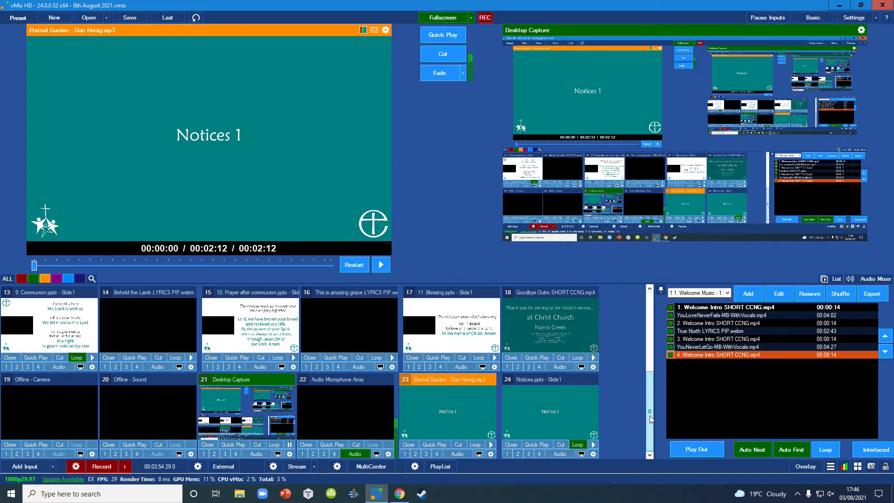
- Close the Notices.pptx and Eternal Garden music inputs and confirm both removals
{"action": "left_click", "coordinate": [511, 445]}
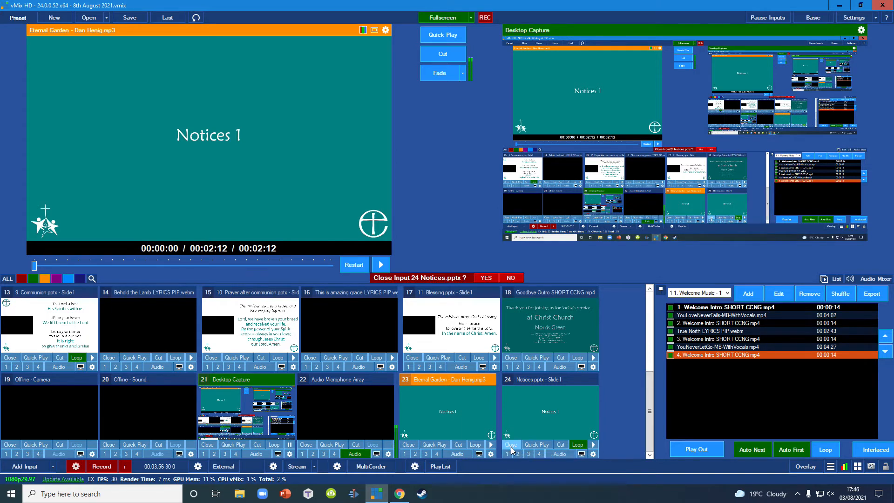
{"action": "left_click", "coordinate": [486, 278]}
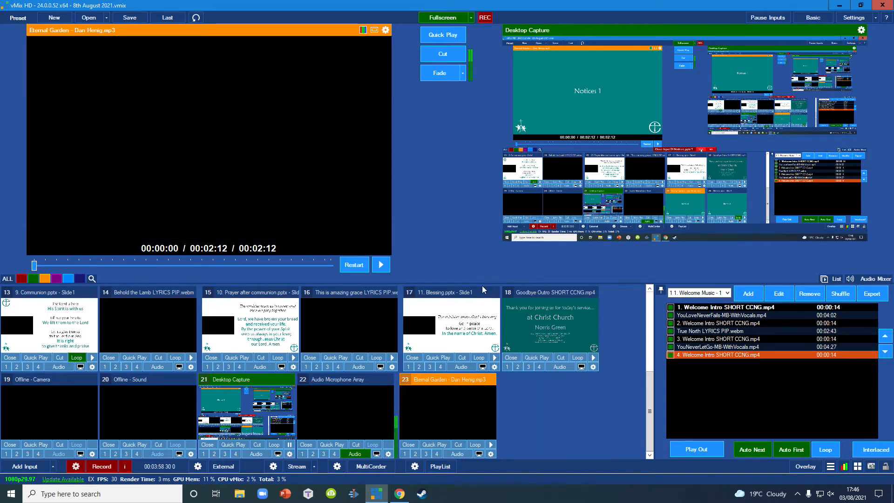
{"action": "left_click", "coordinate": [408, 445]}
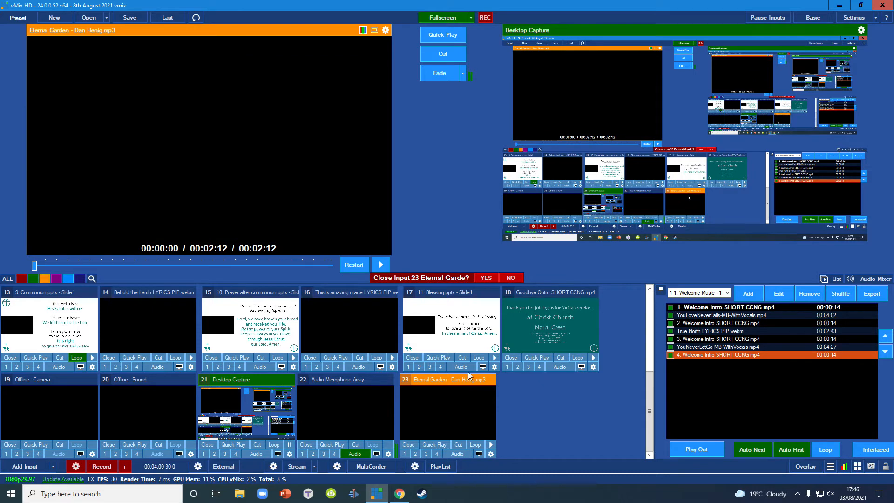
{"action": "left_click", "coordinate": [486, 278]}
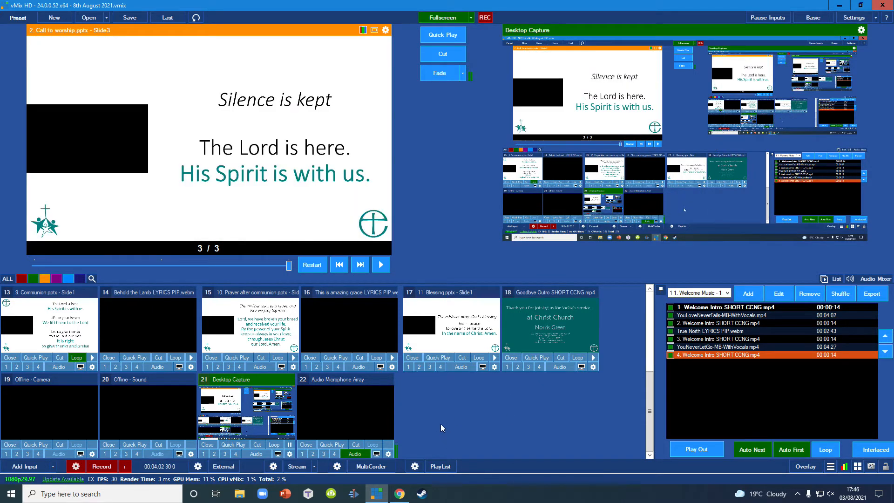
- Add the Notices.pptx presentation from the recent files as PowerPoint input 23
{"action": "left_click", "coordinate": [32, 466]}
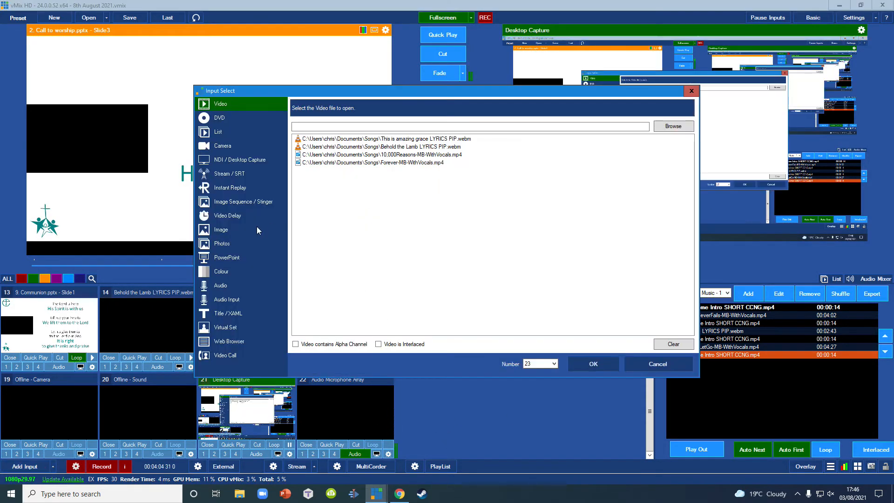
{"action": "left_click", "coordinate": [233, 257]}
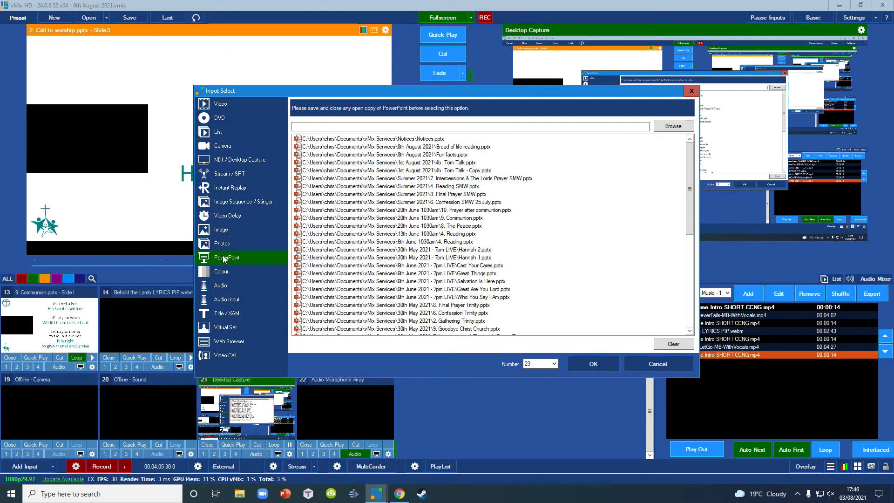
{"action": "left_click", "coordinate": [429, 140]}
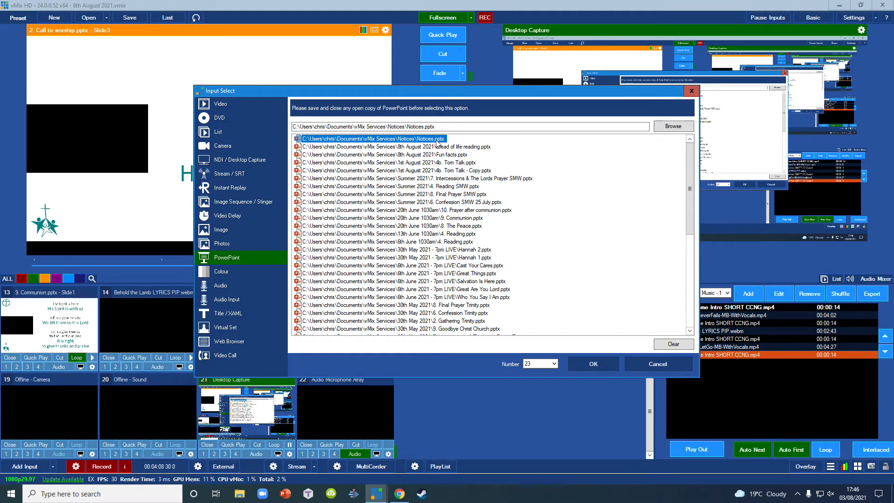
{"action": "left_click", "coordinate": [344, 127]}
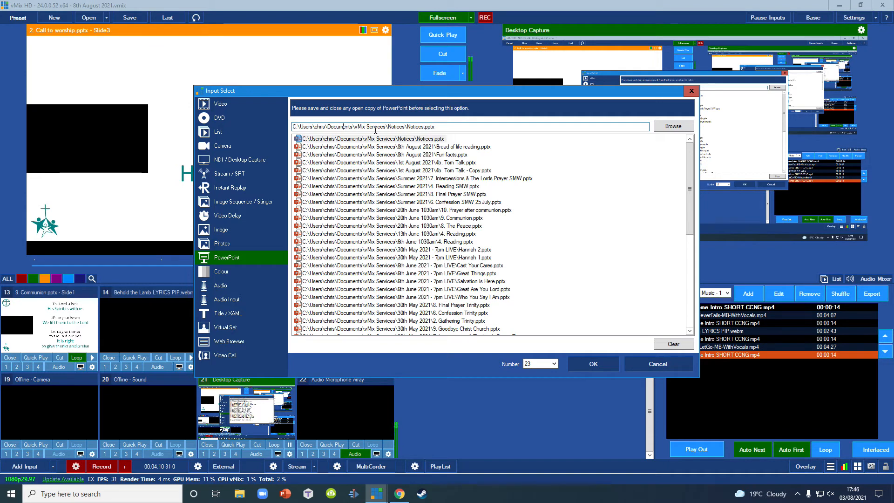
{"action": "left_click_drag", "start_coordinate": [443, 127], "coordinate": [318, 127]}
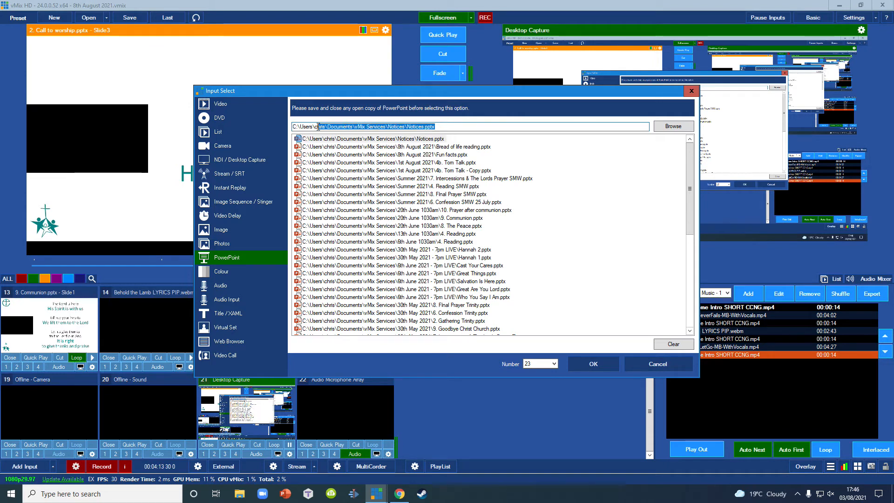
{"action": "left_click", "coordinate": [593, 364]}
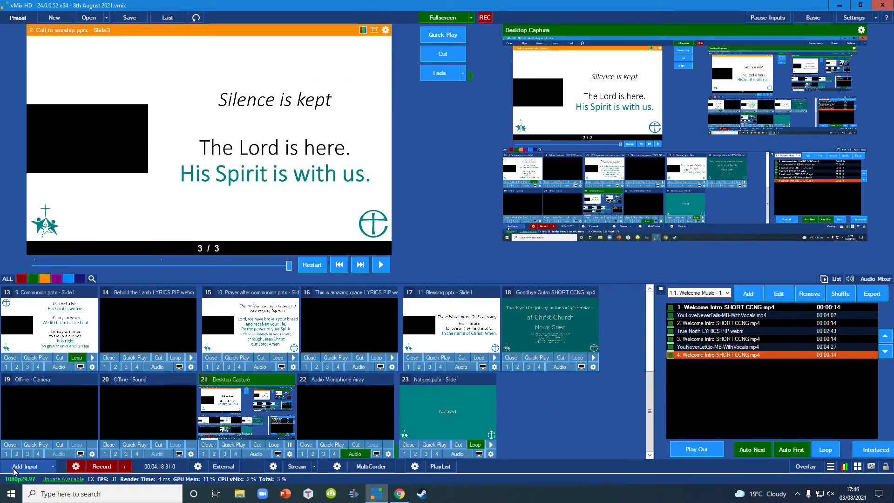
- Add the Eternal Garden MP3 from the recent files as audio input 24
{"action": "left_click", "coordinate": [14, 468]}
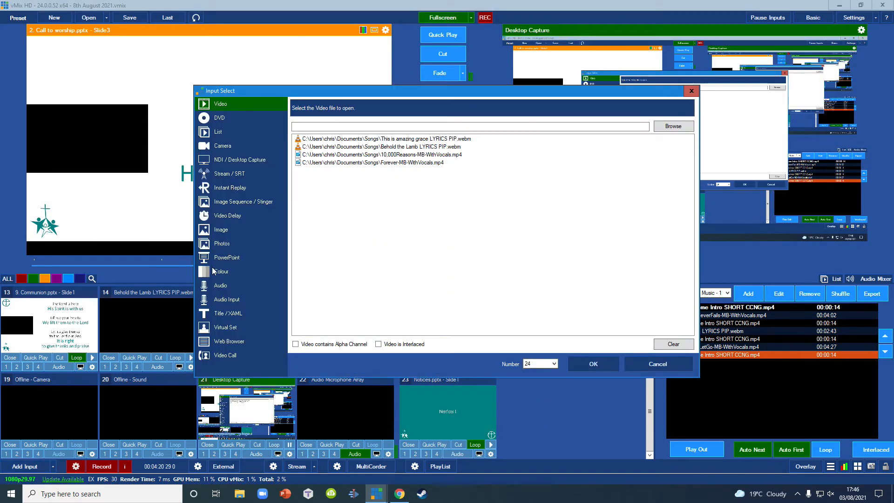
{"action": "left_click", "coordinate": [219, 285]}
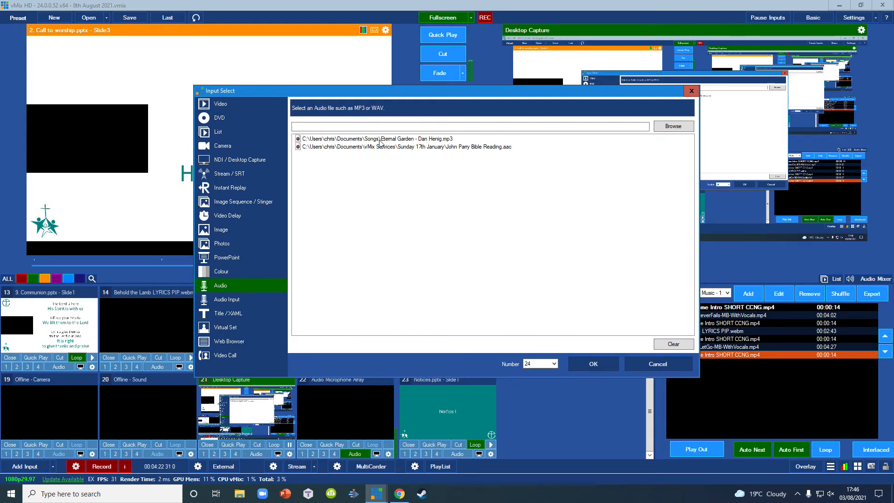
{"action": "left_click", "coordinate": [396, 139]}
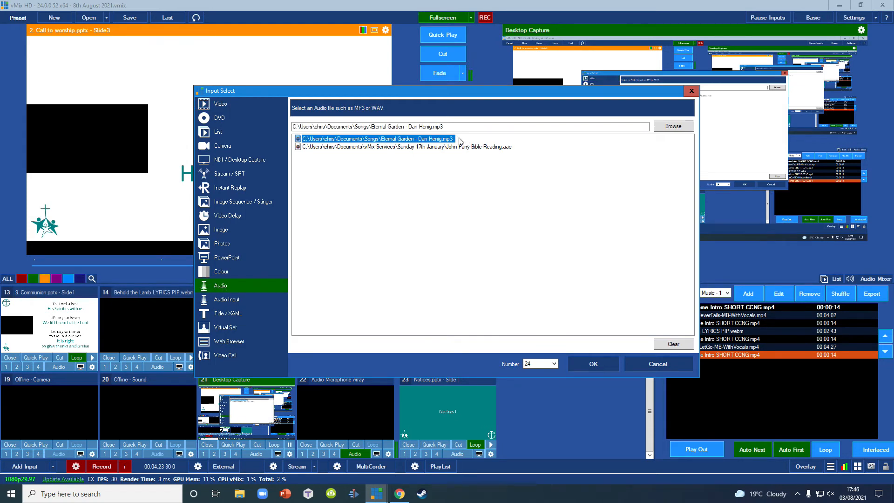
{"action": "left_click", "coordinate": [597, 364]}
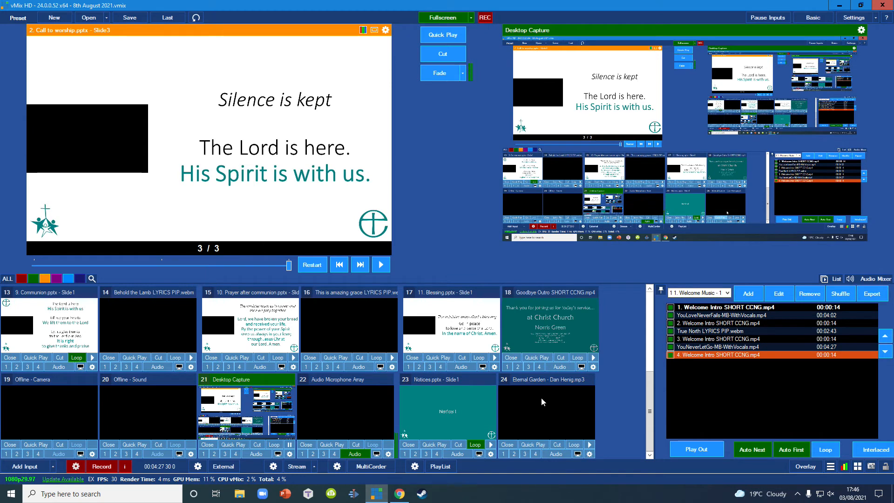
- Assign 23 Notices.pptx to layer 1 of the Eternal Garden audio input, and close its settings
{"action": "left_click", "coordinate": [590, 455]}
{"action": "left_click", "coordinate": [153, 172]}
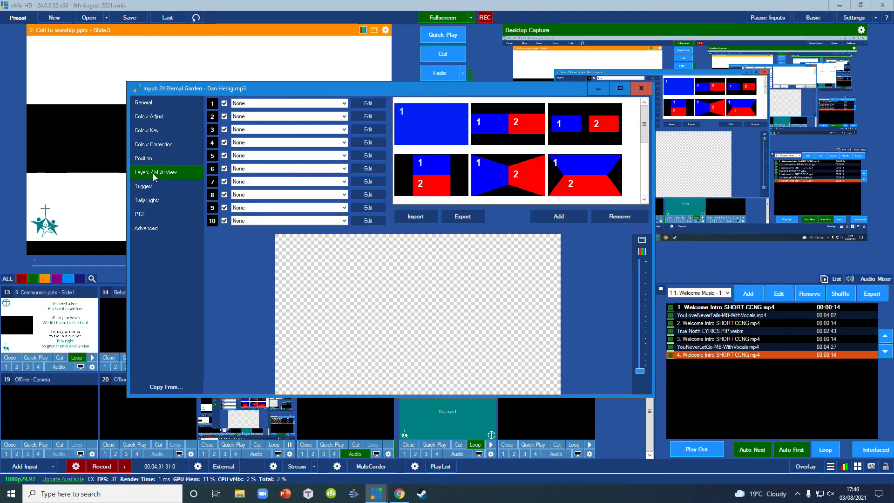
{"action": "left_click", "coordinate": [295, 103]}
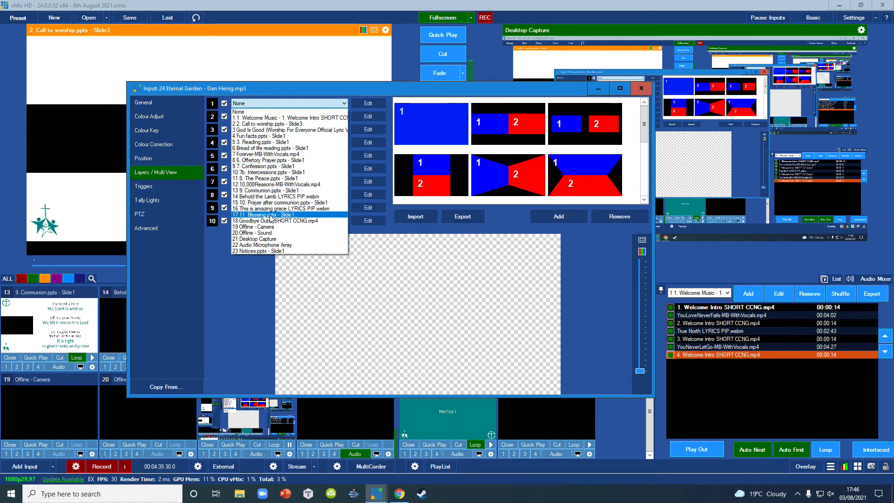
{"action": "left_click", "coordinate": [270, 251]}
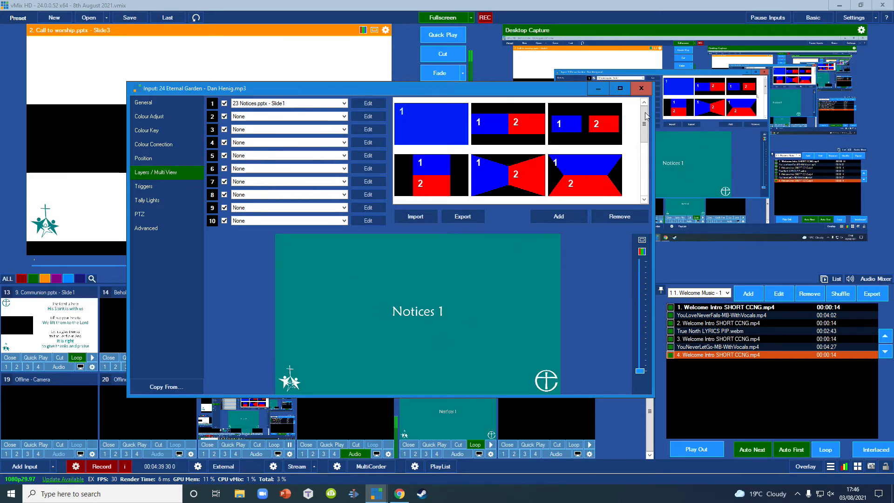
{"action": "left_click", "coordinate": [643, 88]}
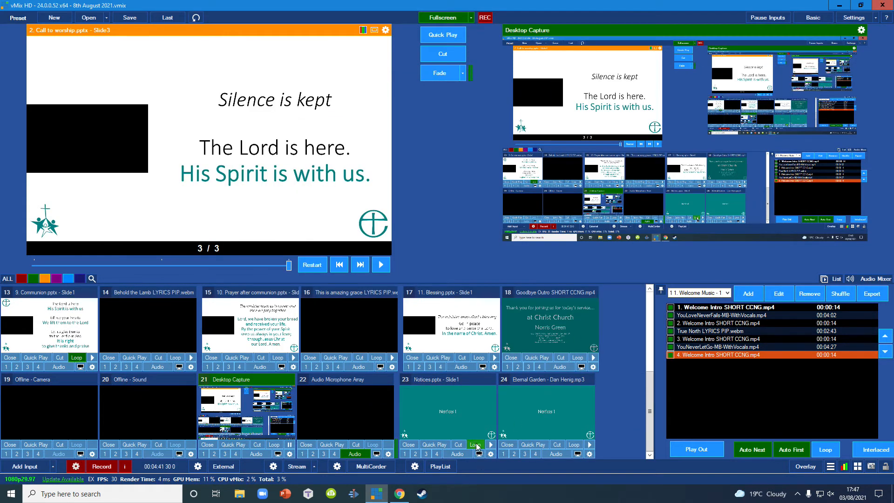
- Examine the slides and the transition time setting of the Notices.pptx input
{"action": "left_click", "coordinate": [460, 420]}
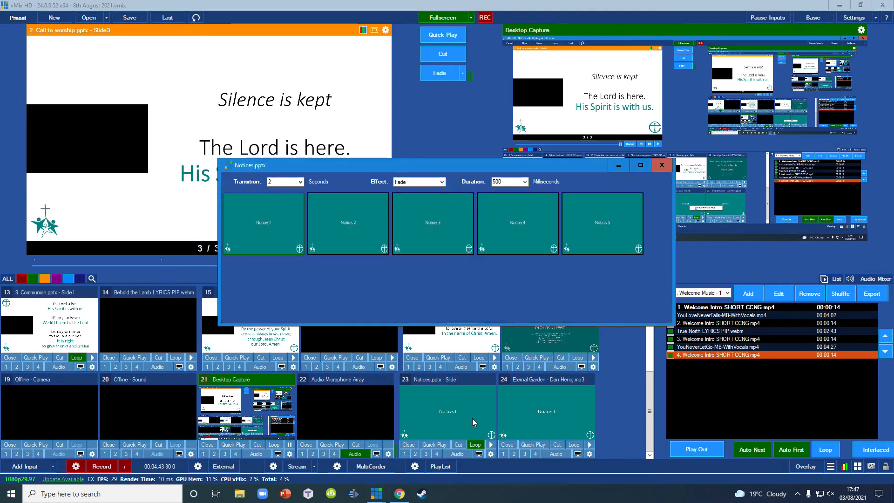
{"action": "left_click", "coordinate": [300, 182]}
{"action": "left_click", "coordinate": [335, 212]}
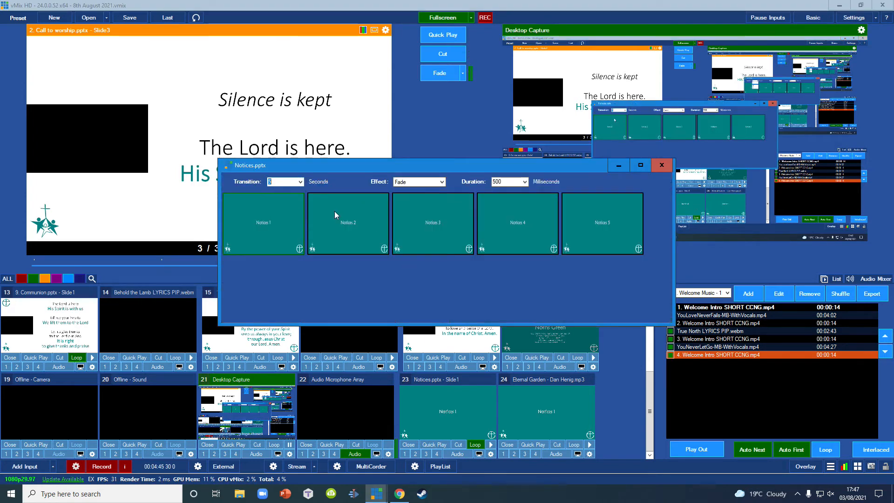
{"action": "left_click", "coordinate": [662, 165]}
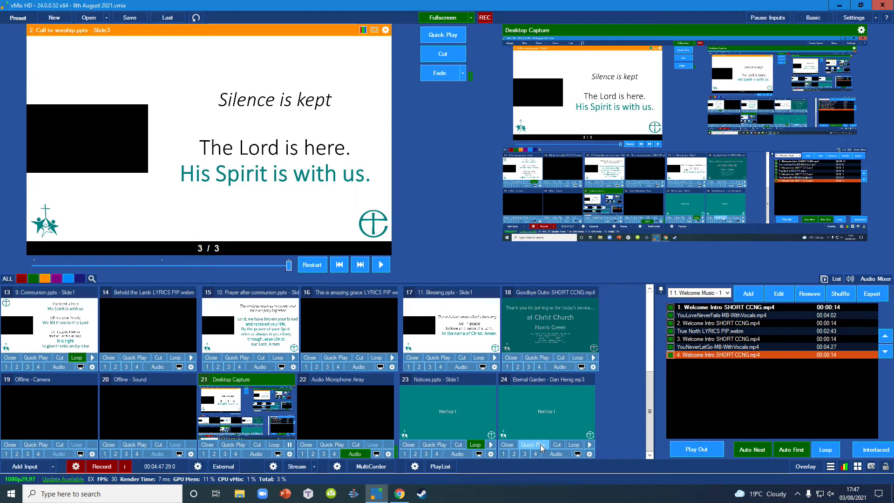
- Try to set up an OnCompletion Fade trigger to 19 Offline - Camera for the Eternal Garden input, and close its settings
{"action": "left_click", "coordinate": [589, 454]}
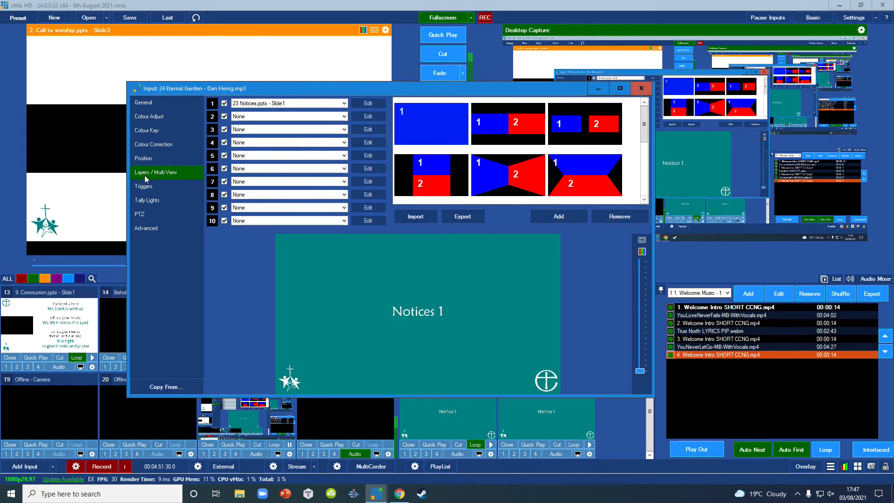
{"action": "left_click", "coordinate": [145, 186]}
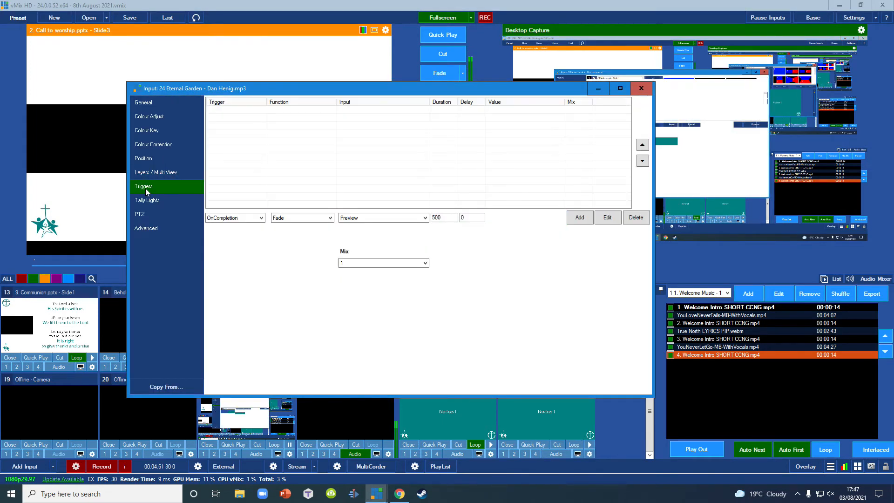
{"action": "left_click", "coordinate": [366, 219]}
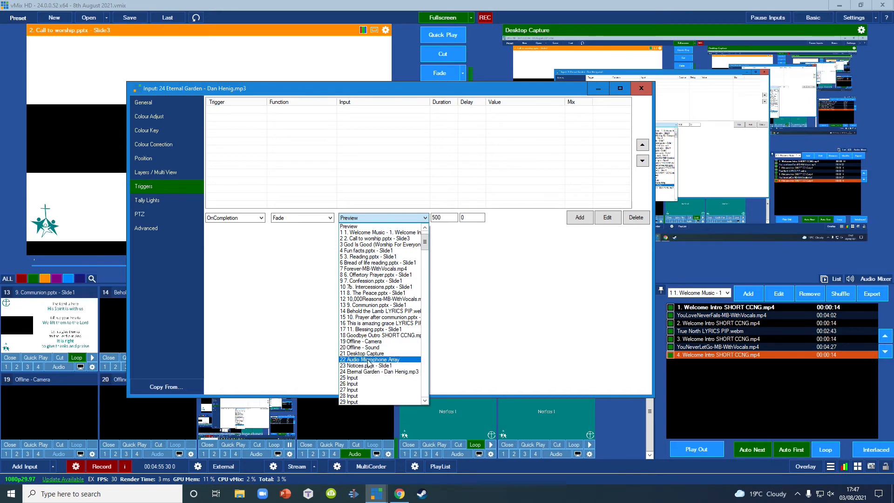
{"action": "left_click", "coordinate": [365, 341]}
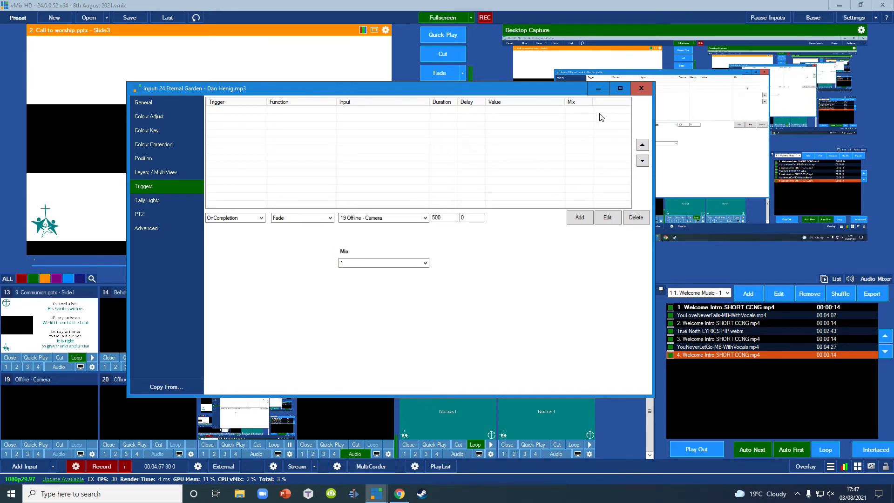
{"action": "left_click", "coordinate": [648, 89]}
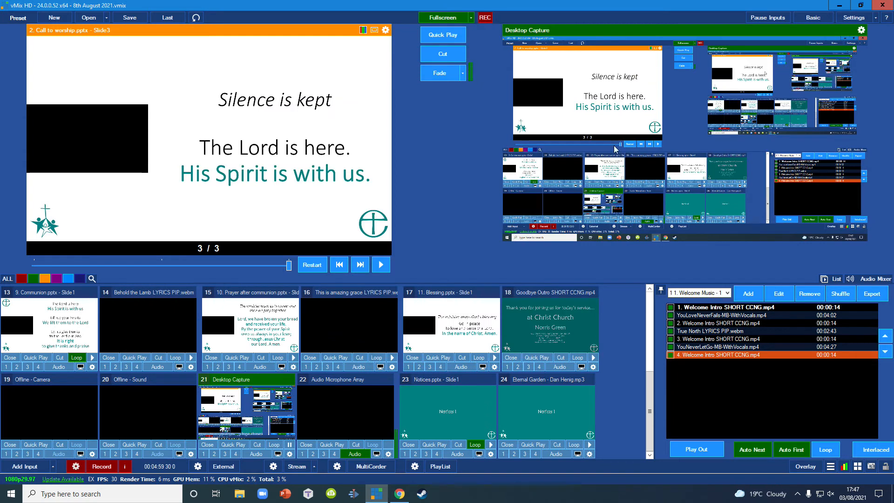
- Replace the Welcome Music input's OnCompletion trigger with a Fade to input 24, Eternal Garden, with a duration of 500, and close its settings
{"action": "scroll", "coordinate": [85, 351], "scroll_direction": "up", "scroll_amount": 5}
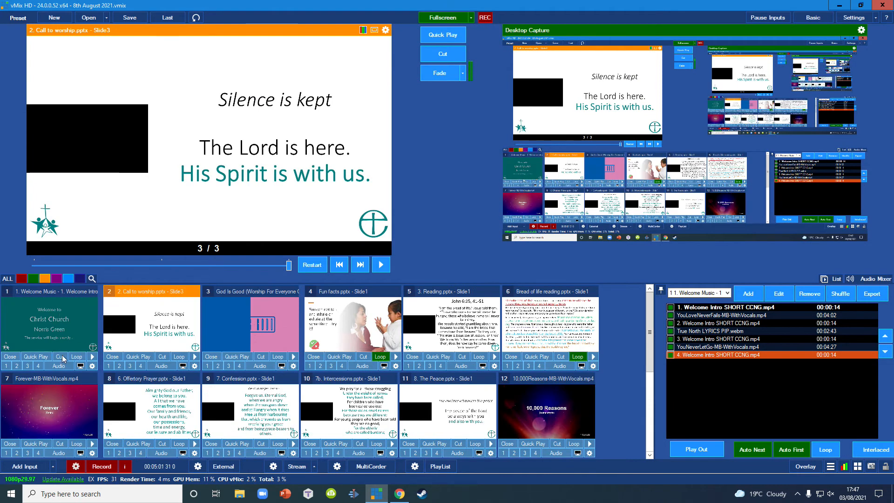
{"action": "left_click", "coordinate": [93, 366]}
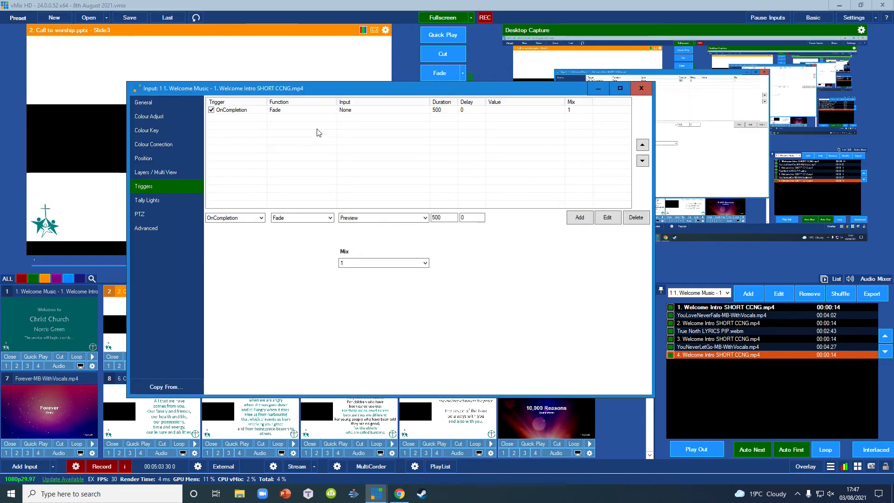
{"action": "left_click", "coordinate": [358, 110]}
{"action": "left_click", "coordinate": [361, 218]}
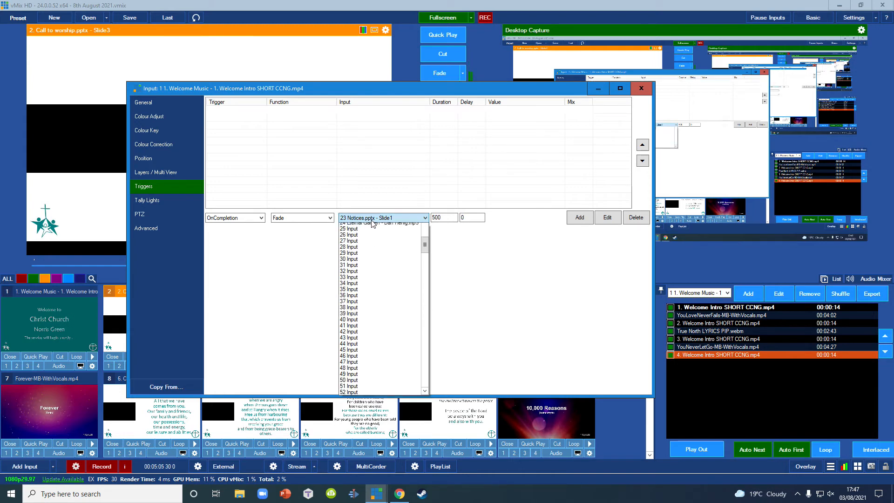
{"action": "left_click", "coordinate": [357, 227]}
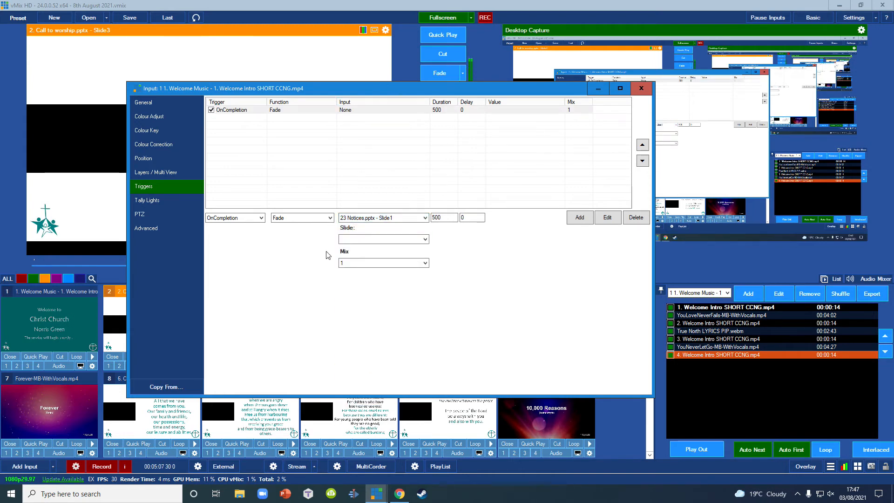
{"action": "left_click", "coordinate": [393, 219]}
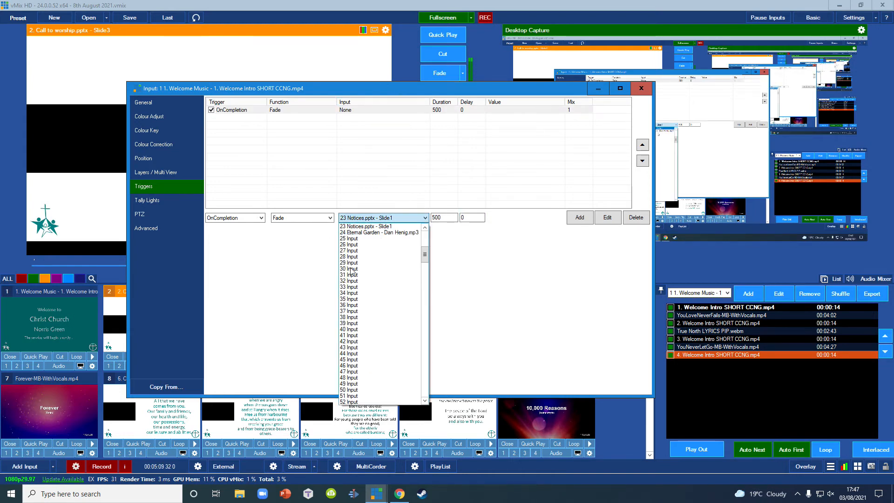
{"action": "scroll", "coordinate": [354, 266], "scroll_direction": "up", "scroll_amount": 2}
{"action": "left_click", "coordinate": [362, 251]}
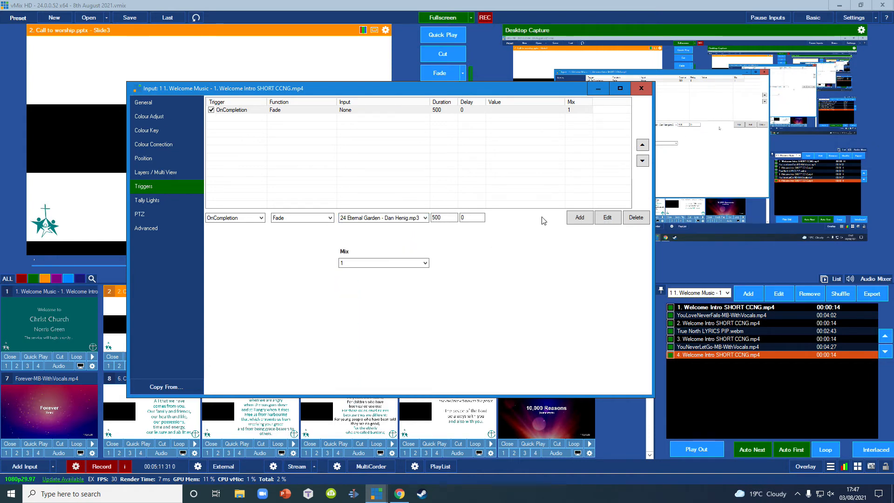
{"action": "left_click", "coordinate": [580, 218]}
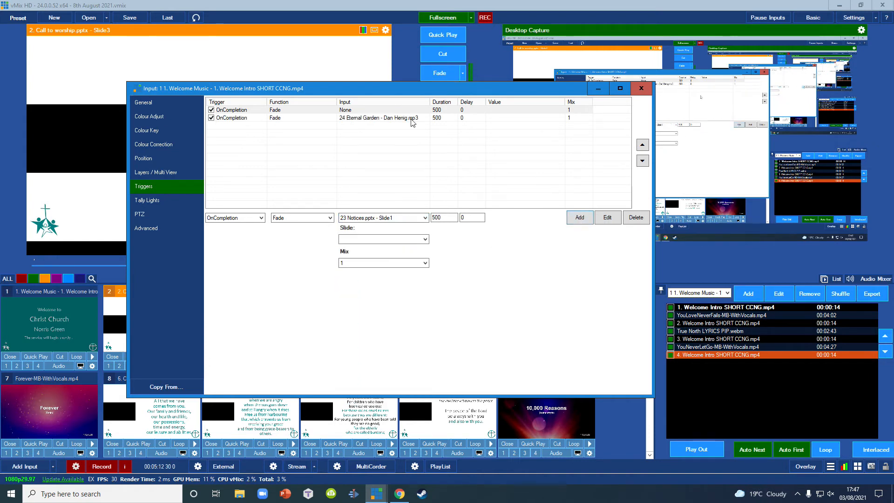
{"action": "left_click", "coordinate": [636, 218]}
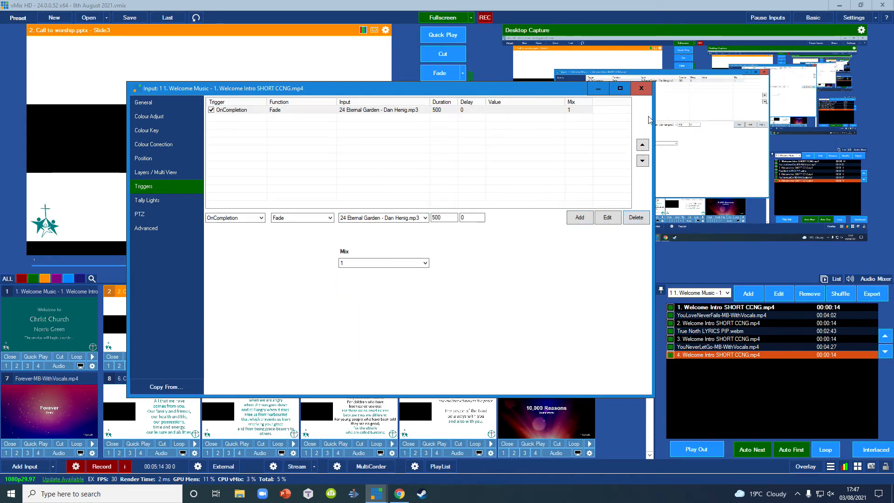
{"action": "left_click", "coordinate": [642, 89]}
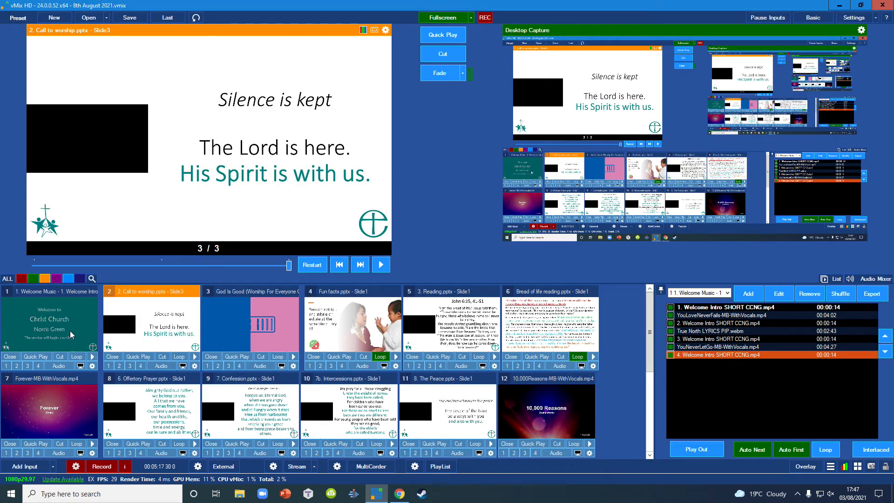
- Switch to File Explorer, locate the Notices presentation in Documents > vMix Services > Notices, and close the folder window
{"action": "scroll", "coordinate": [645, 369], "scroll_direction": "down", "scroll_amount": 2}
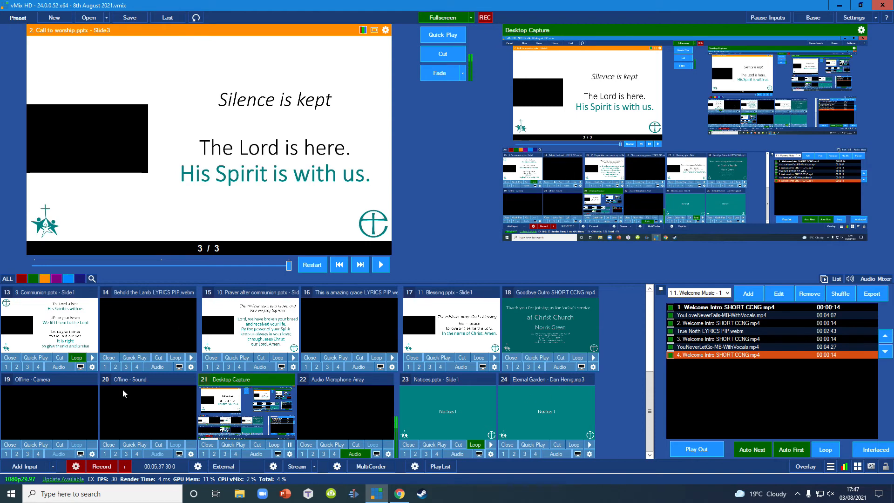
{"action": "left_click", "coordinate": [239, 495]}
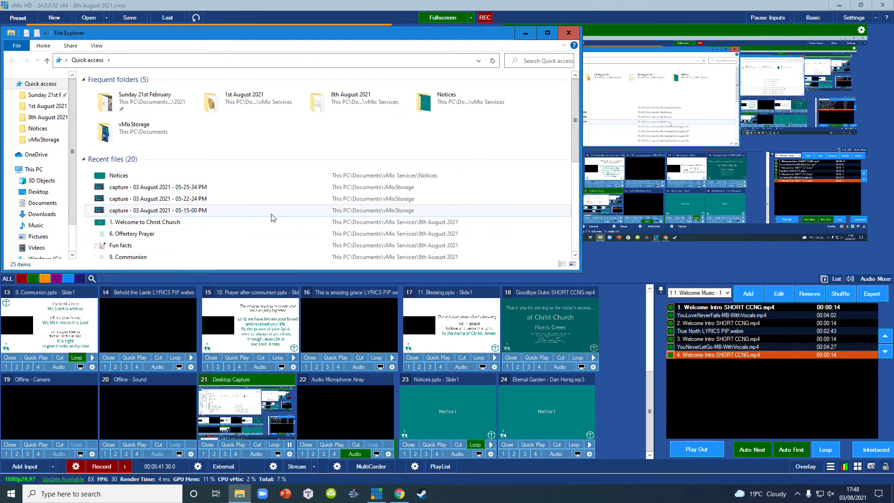
{"action": "left_click", "coordinate": [43, 203]}
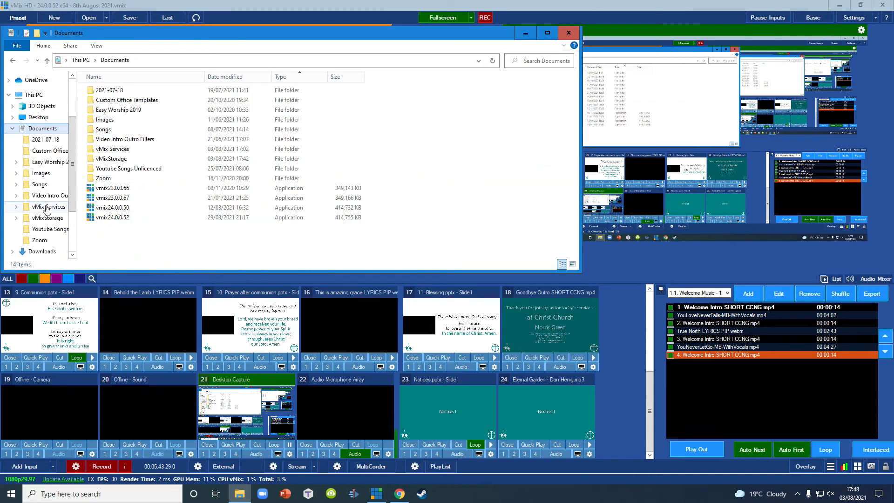
{"action": "double_click", "coordinate": [110, 150]}
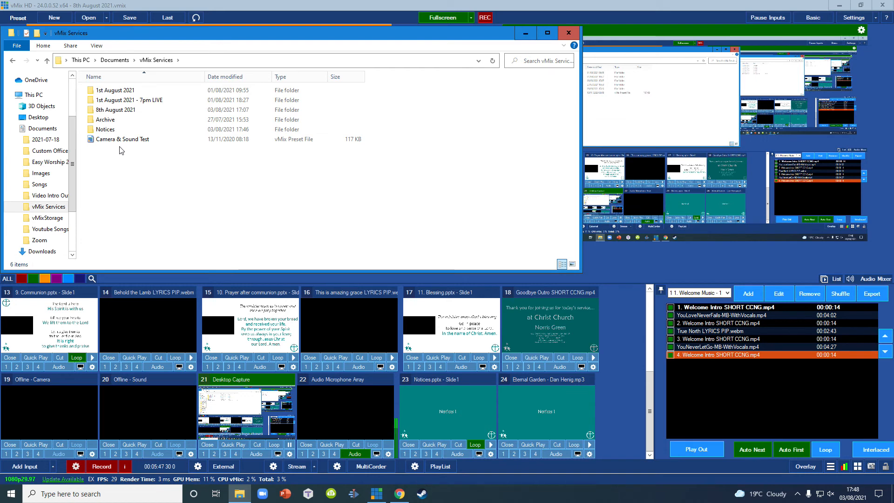
{"action": "double_click", "coordinate": [112, 131]}
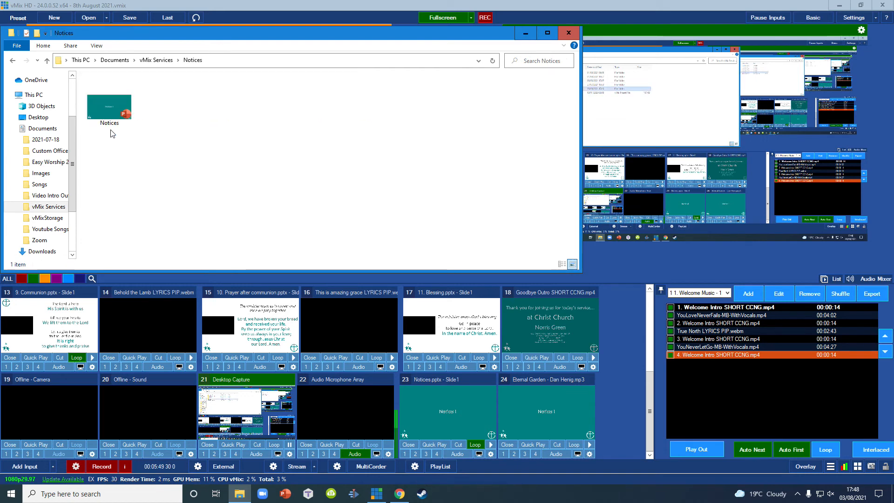
{"action": "left_click", "coordinate": [112, 114]}
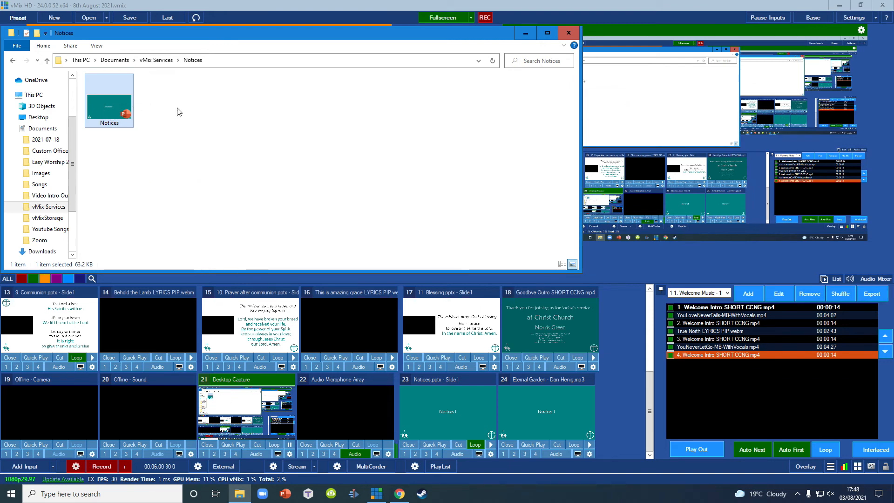
{"action": "left_click", "coordinate": [569, 33]}
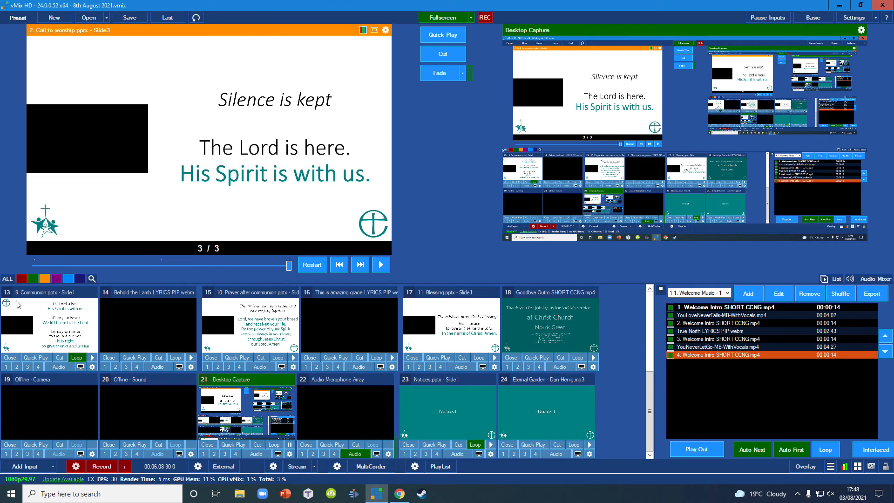
{"action": "scroll", "coordinate": [419, 412], "scroll_direction": "up", "scroll_amount": 2}
{"action": "scroll", "coordinate": [477, 424], "scroll_direction": "down", "scroll_amount": 2}
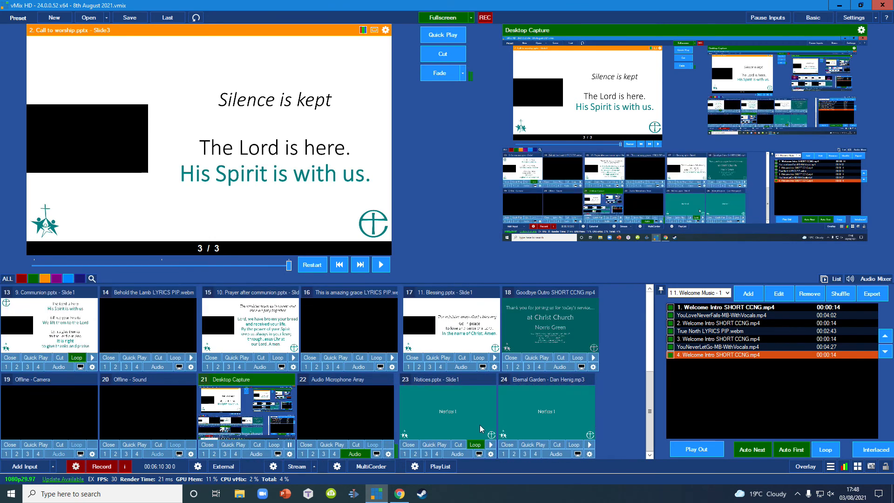
{"action": "scroll", "coordinate": [476, 425], "scroll_direction": "up", "scroll_amount": 2}
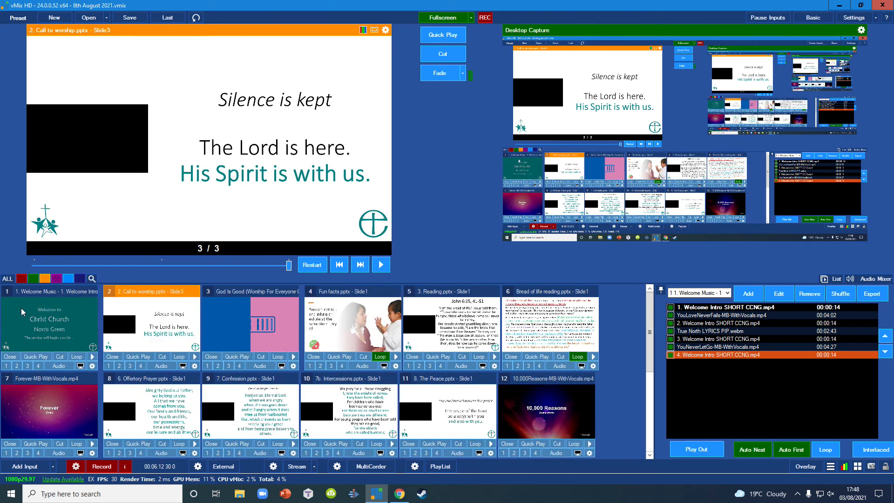
{"action": "scroll", "coordinate": [517, 428], "scroll_direction": "down", "scroll_amount": 2}
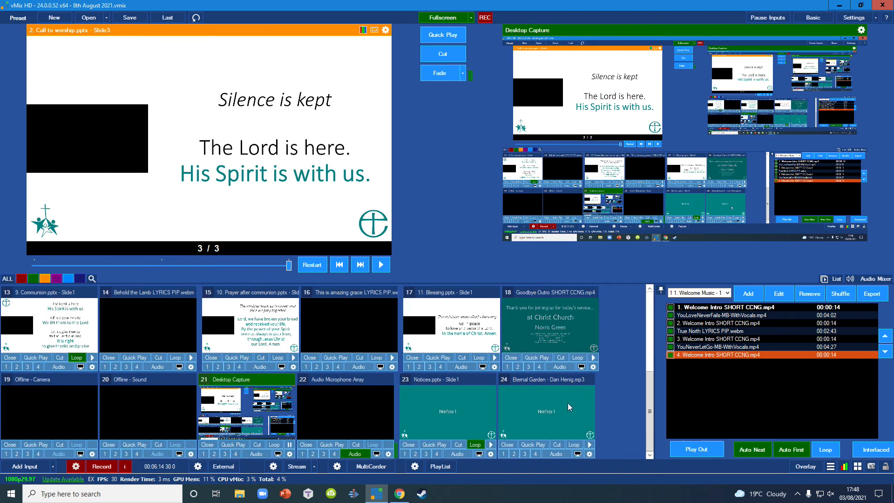